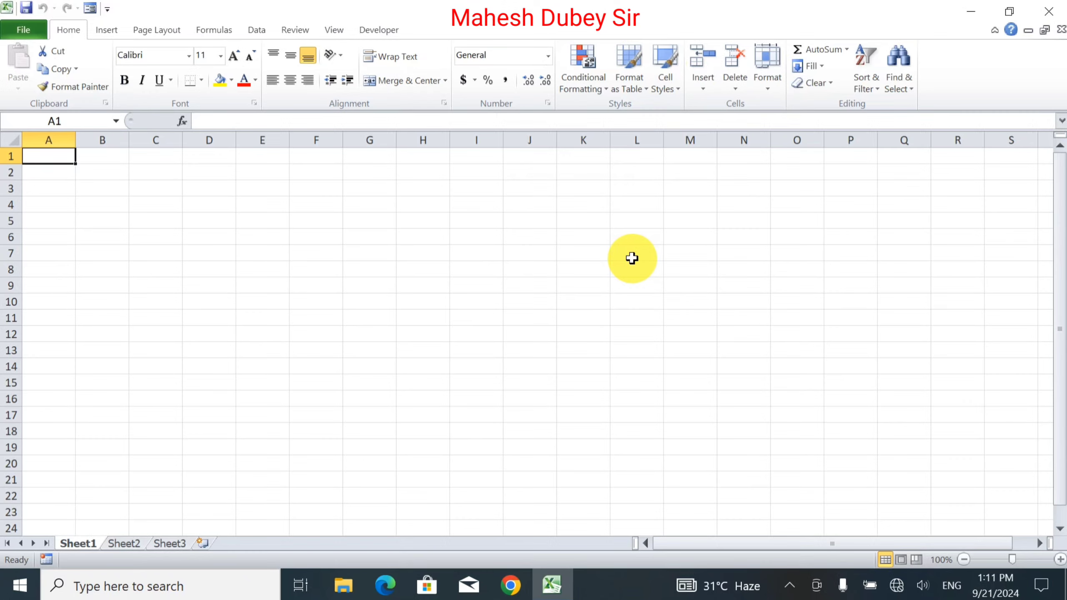
- Enter the title Monthly Budget in A1 and the headings Expenses in A2 and Months in B2
type("Mo")
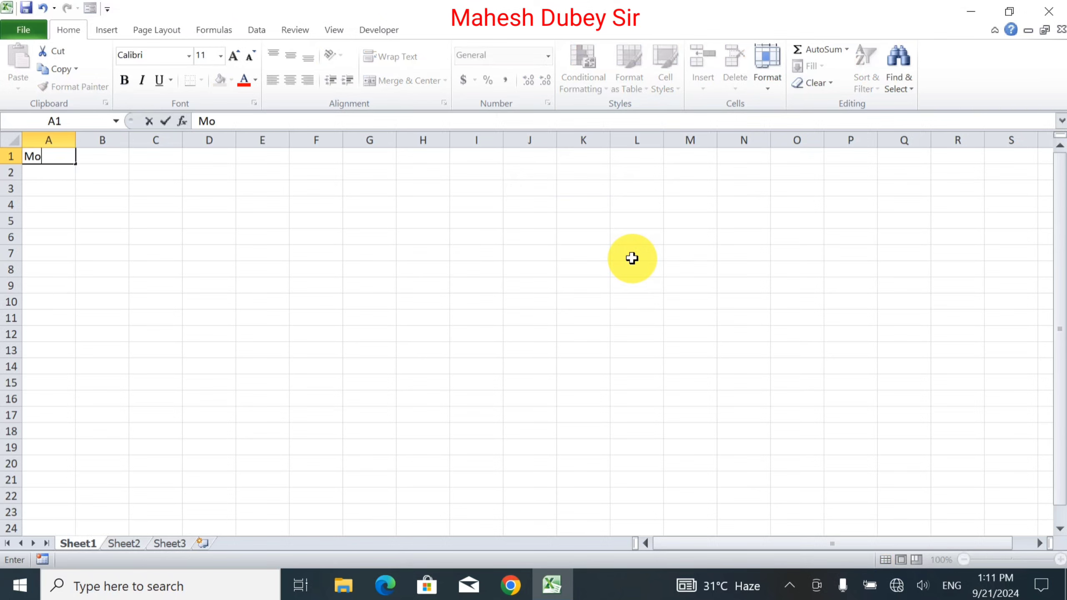
type("nthly Budget")
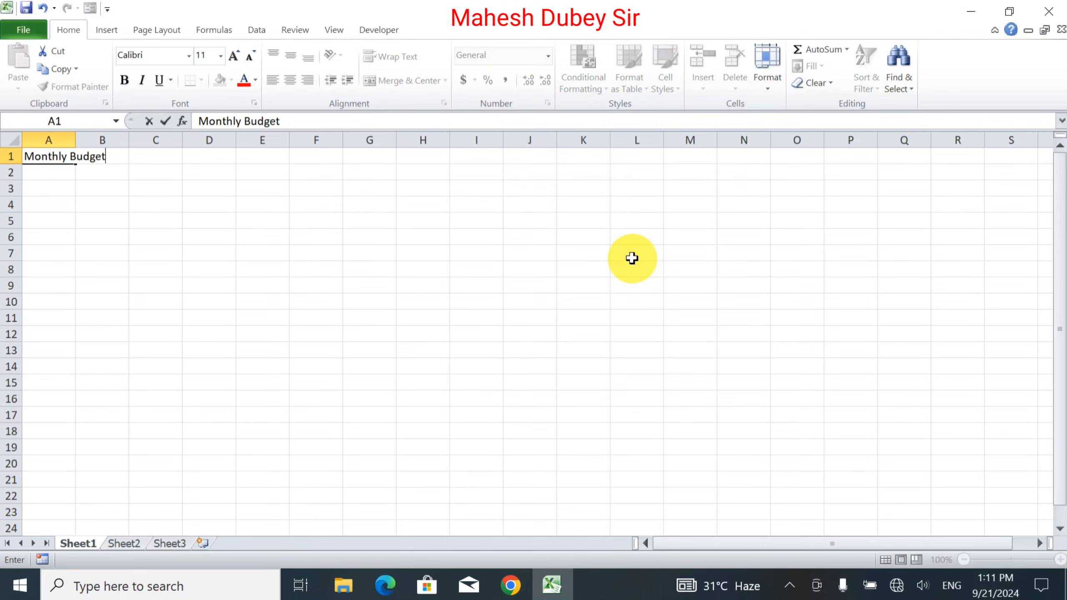
key("Return")
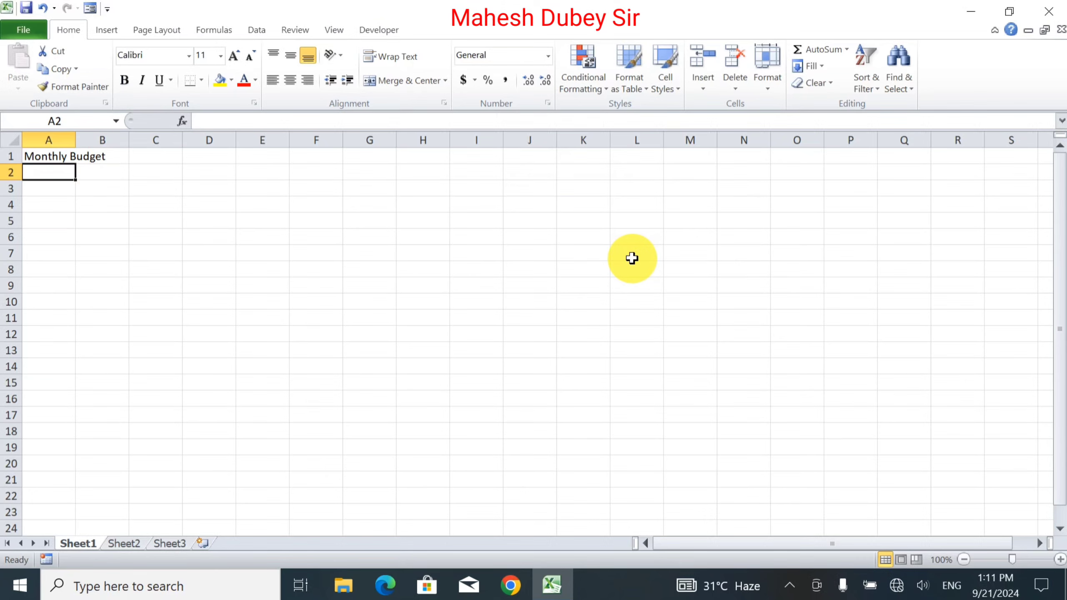
type("E")
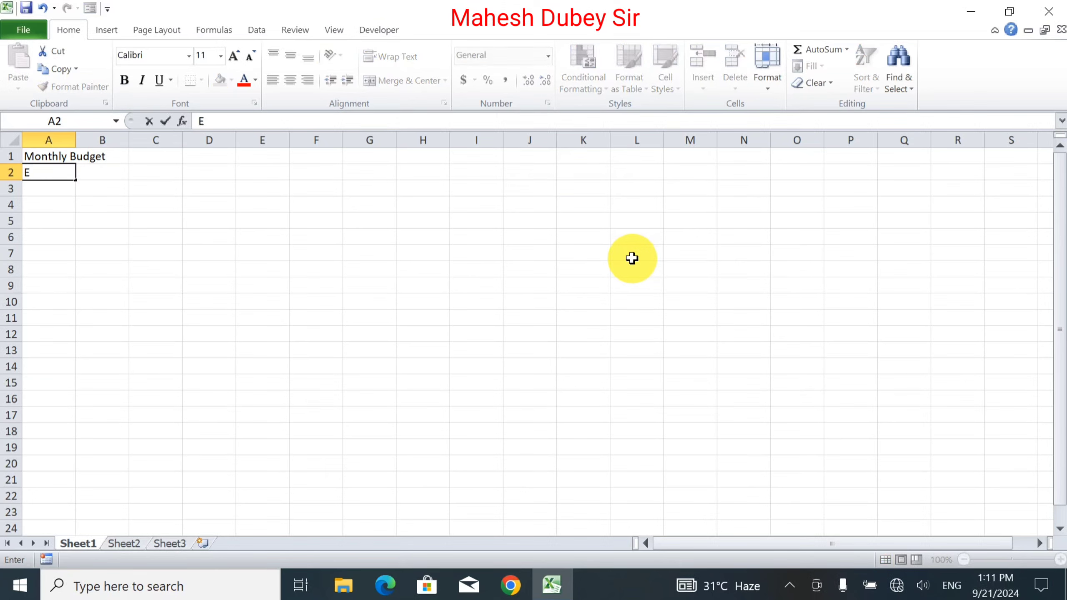
type("xpenses")
key("Tab")
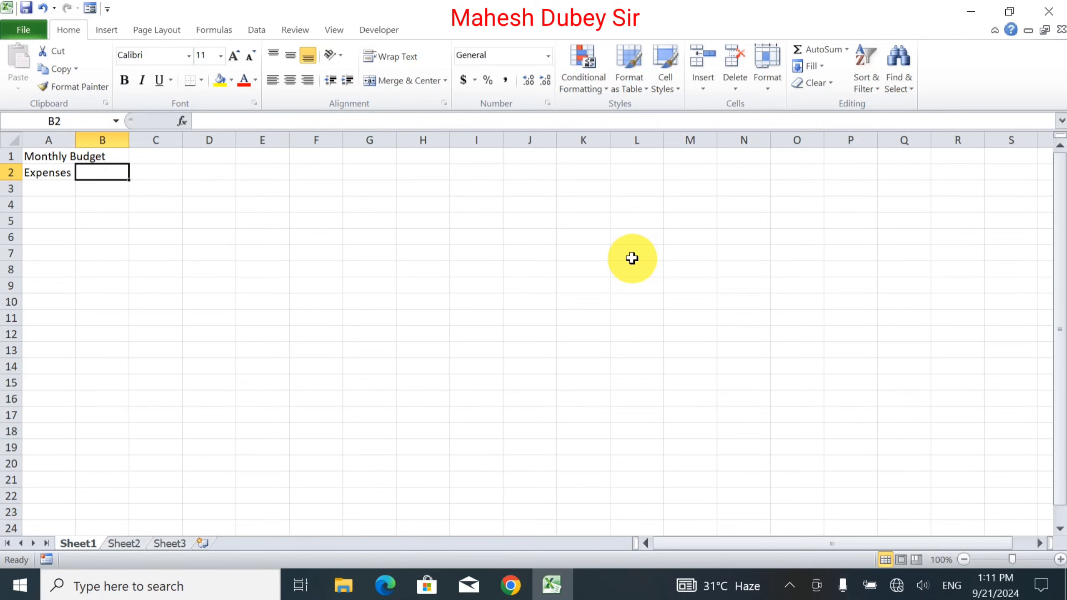
type("Months")
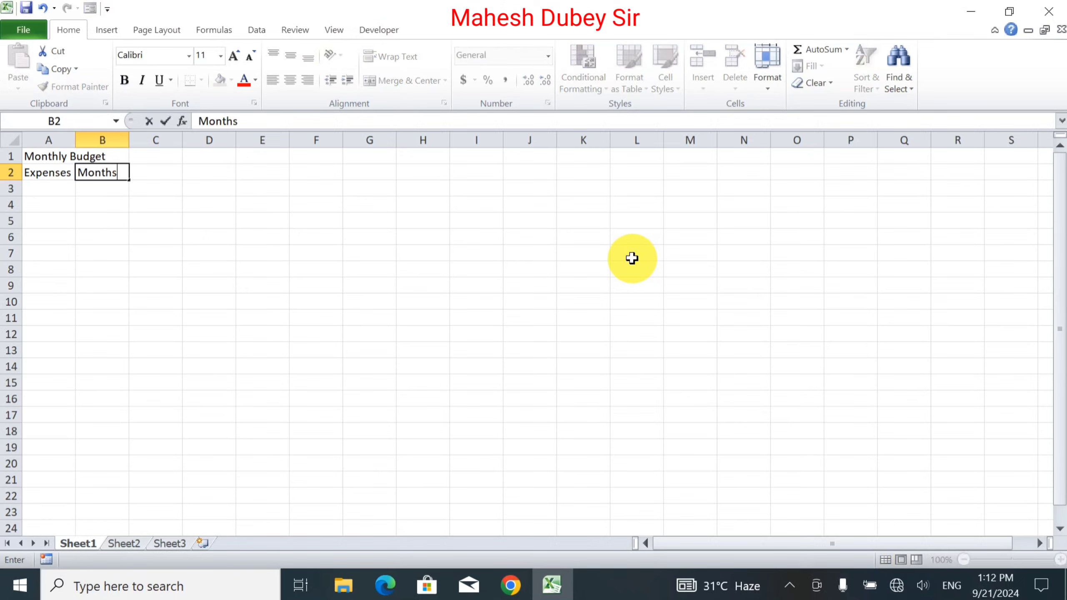
key("Return")
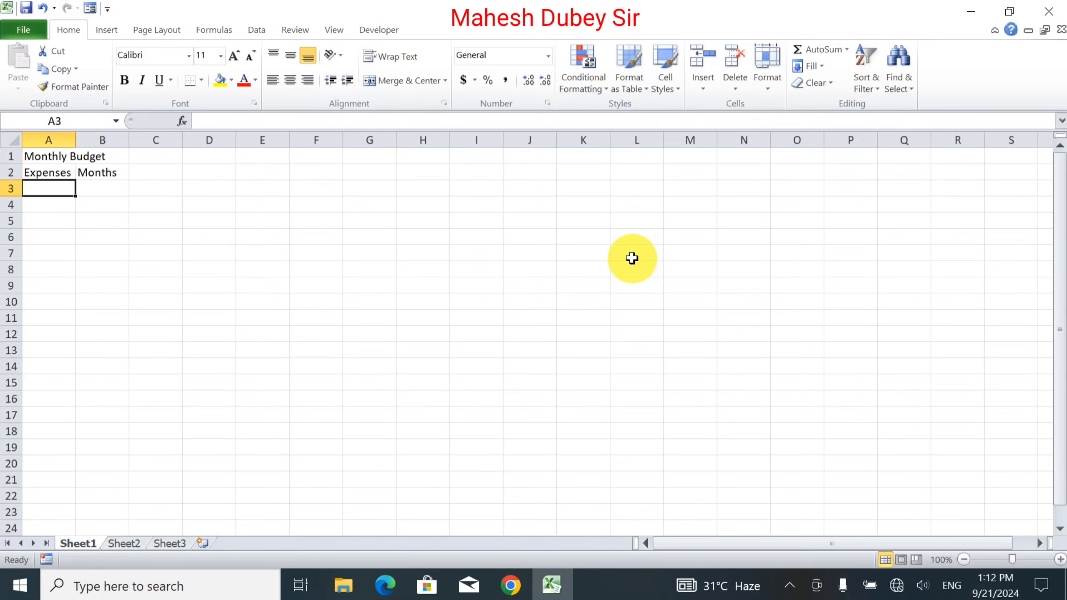
- Enter January in B3 and fill the month series across row 3 through December in M3
left_click(110, 189)
type("Jan")
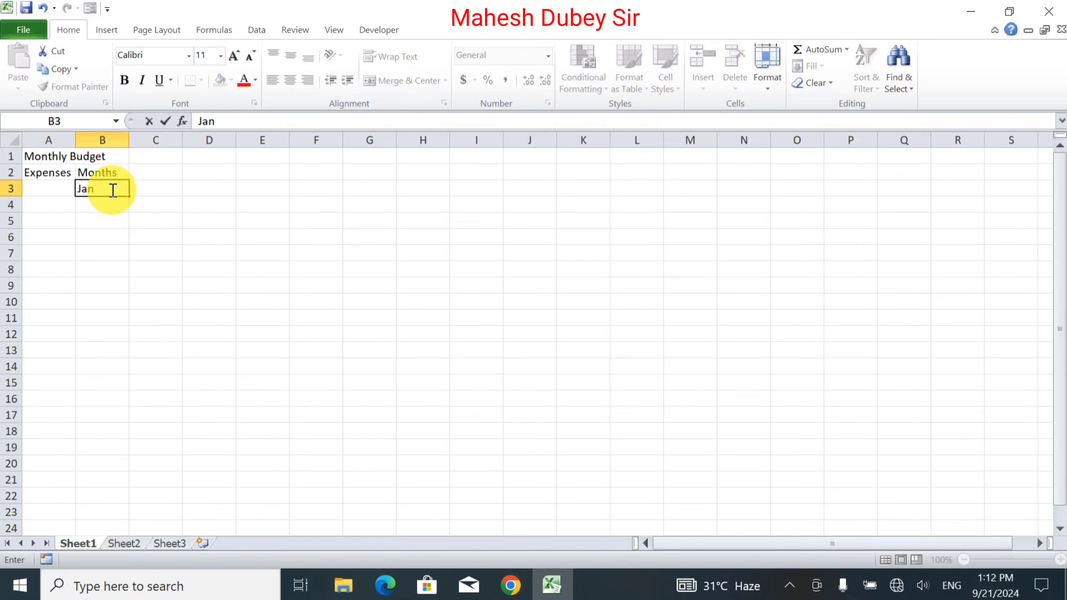
type("uary")
left_click_drag(126, 196, 717, 205)
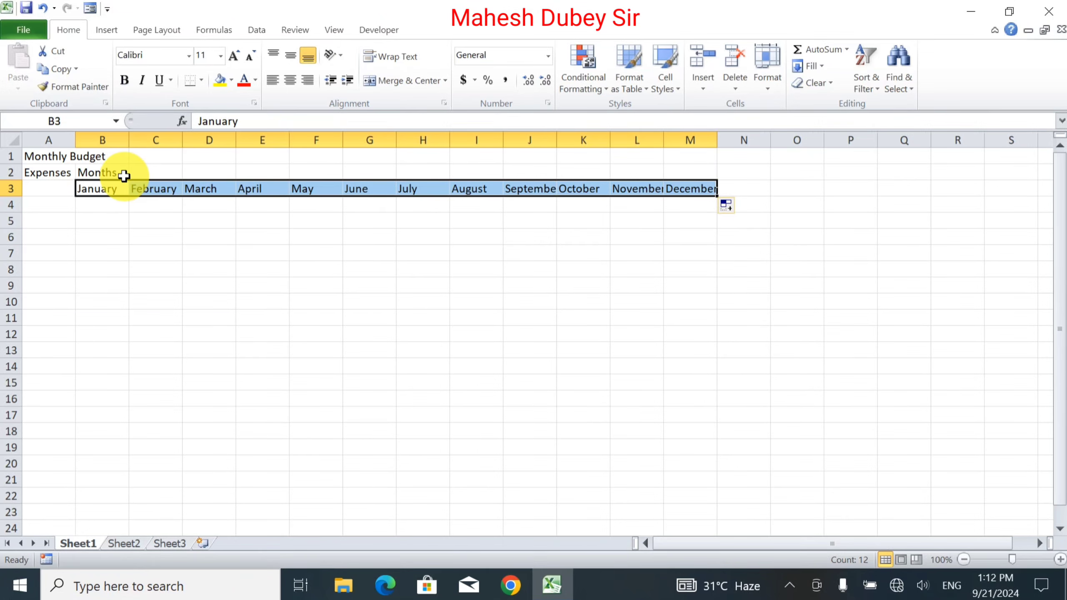
- Merge and center the Months heading across B2:M2 and the Monthly Budget title across A1:M1
left_click_drag(121, 172, 689, 168)
left_click(403, 81)
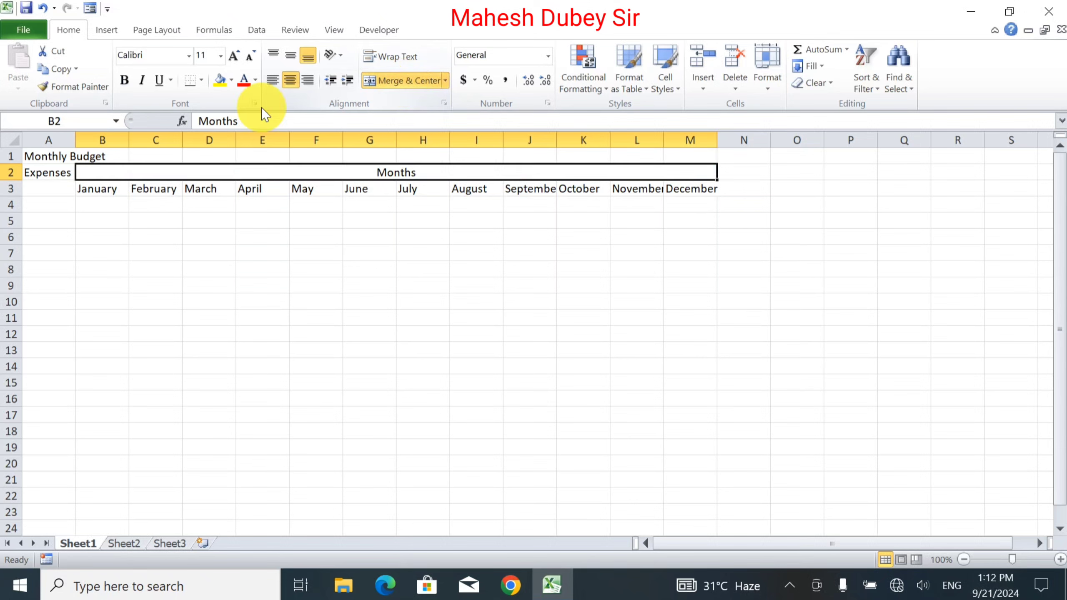
left_click_drag(47, 152, 681, 152)
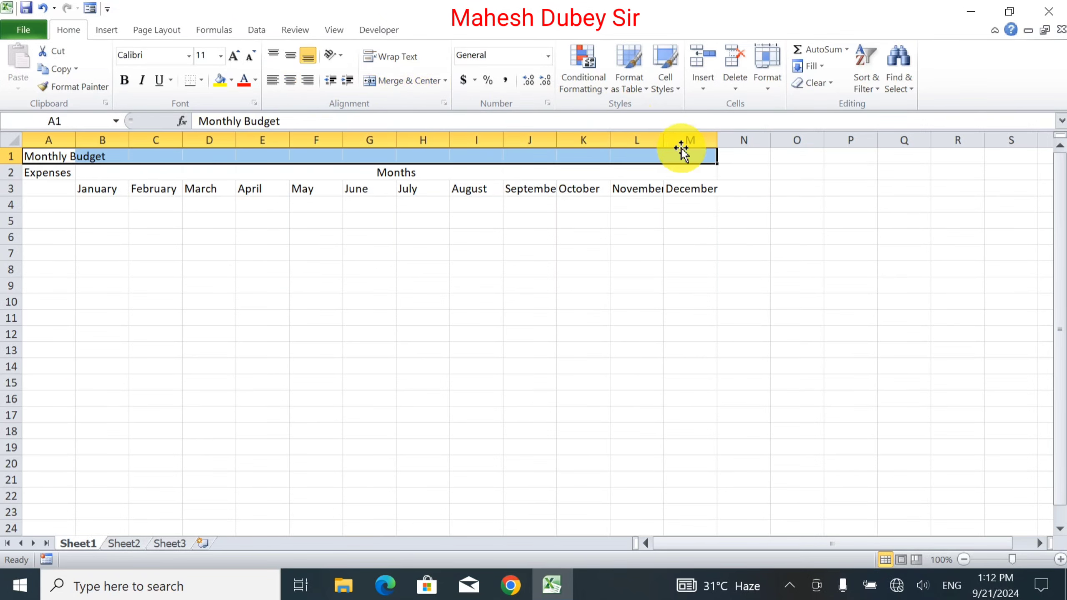
left_click(395, 83)
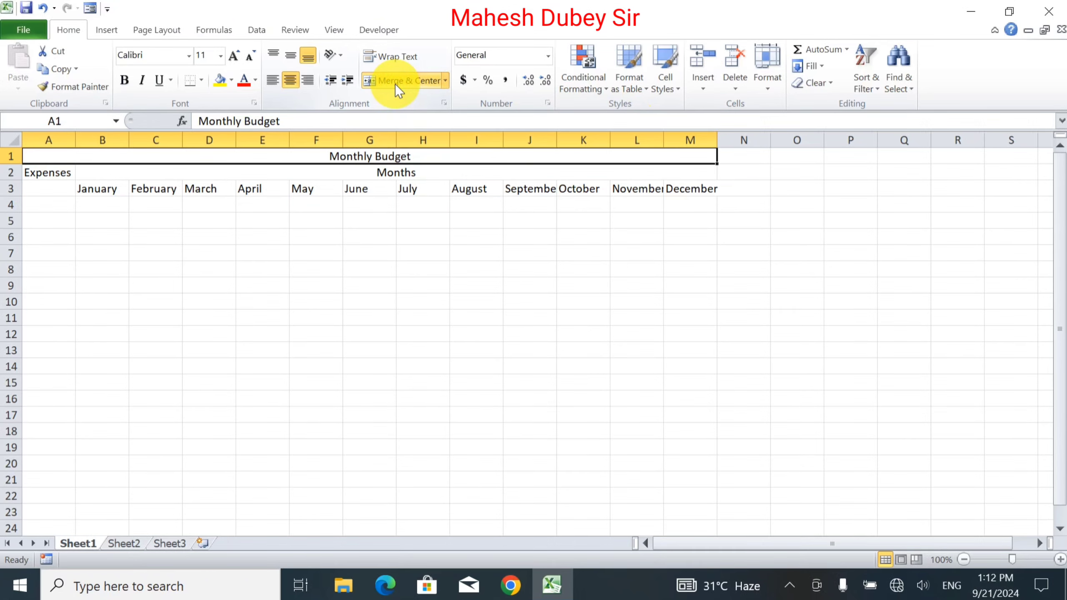
- Set the Monthly Budget title to size 16 and the Months heading to size 12, and make both bold
left_click(232, 58)
left_click(232, 58)
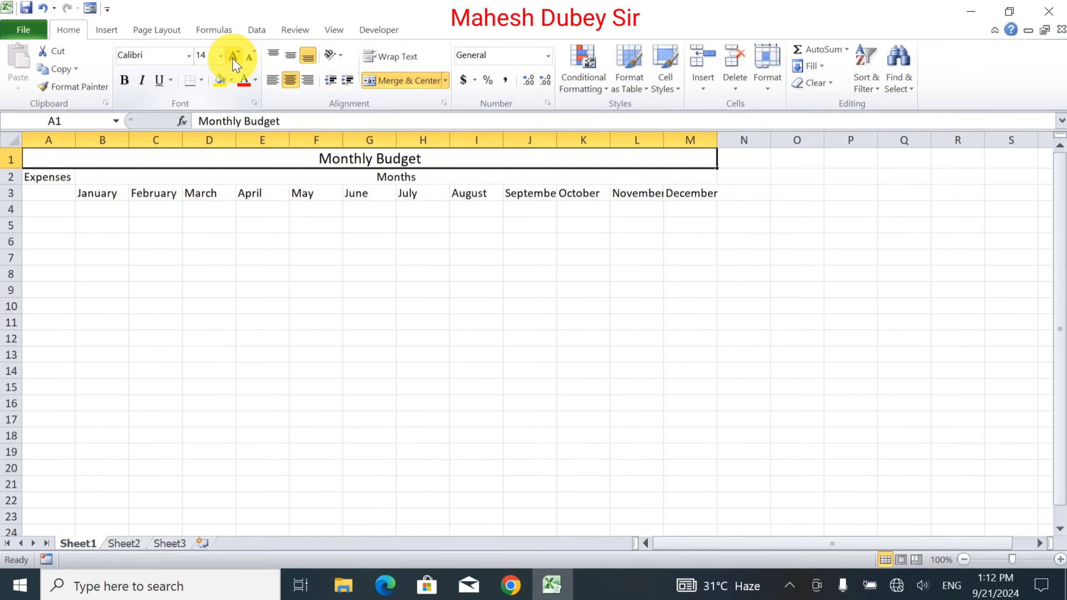
left_click(232, 59)
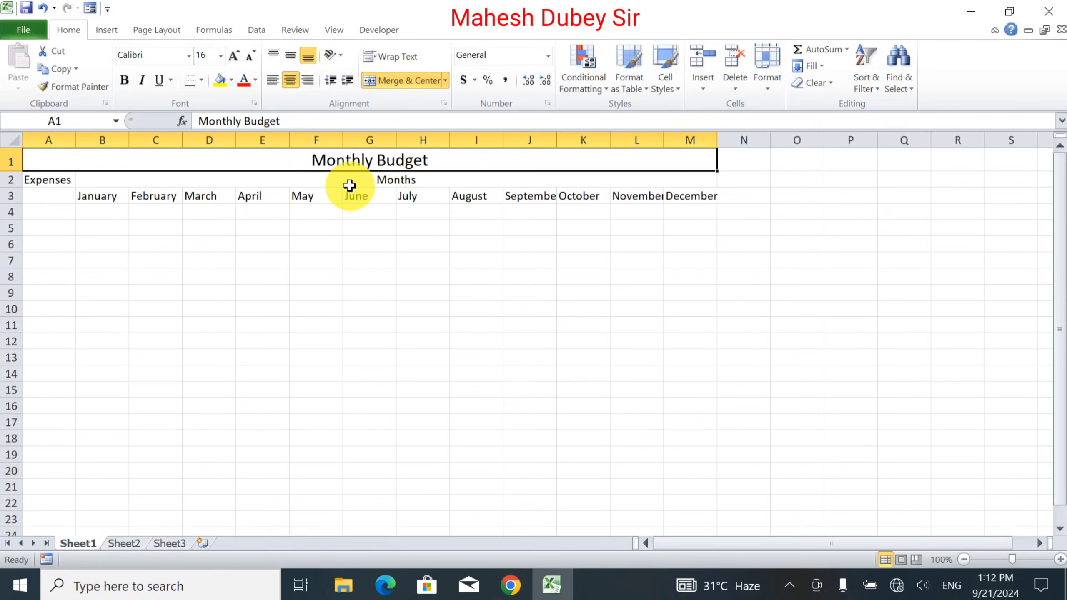
left_click(350, 185)
left_click(235, 60)
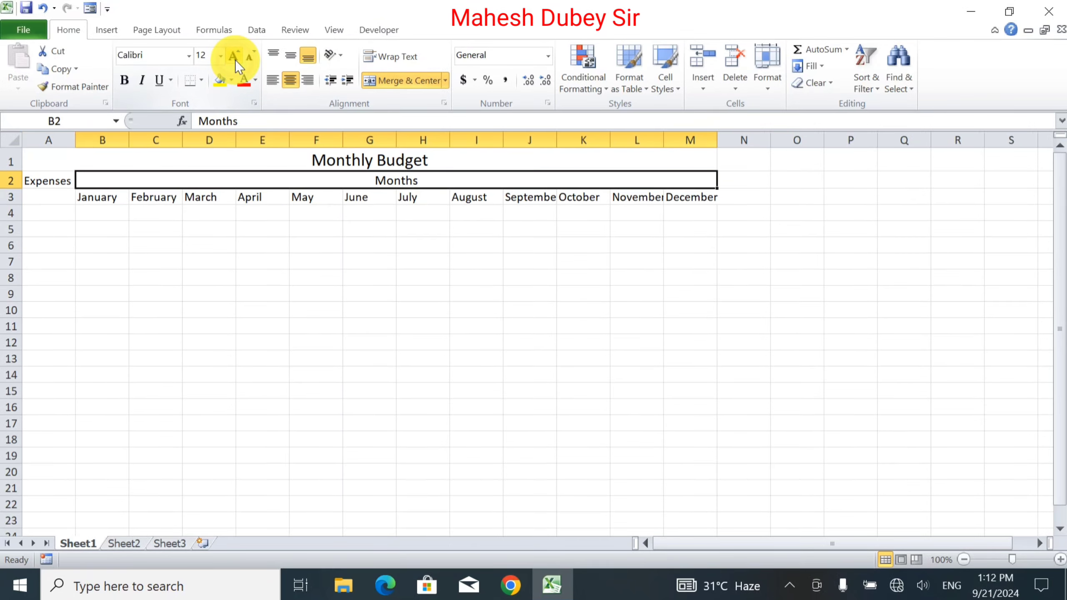
left_click(123, 82)
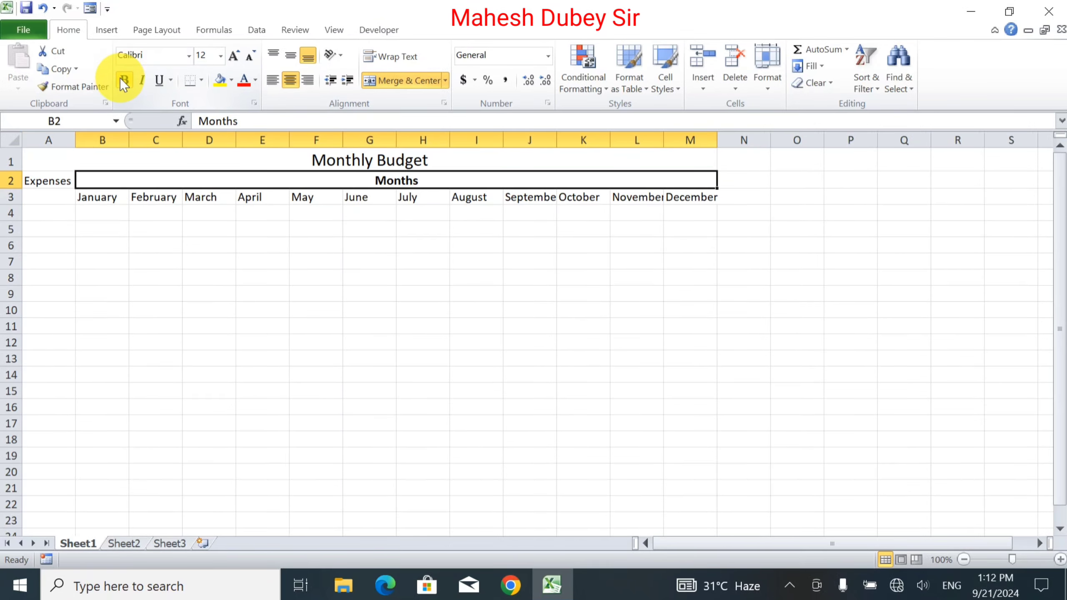
left_click(289, 156)
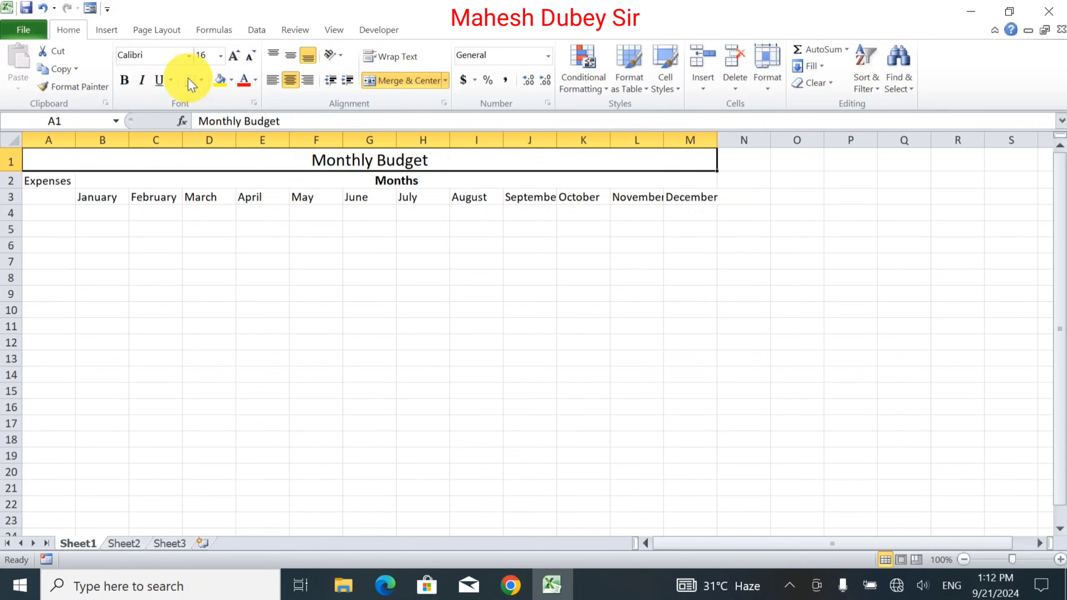
left_click(123, 81)
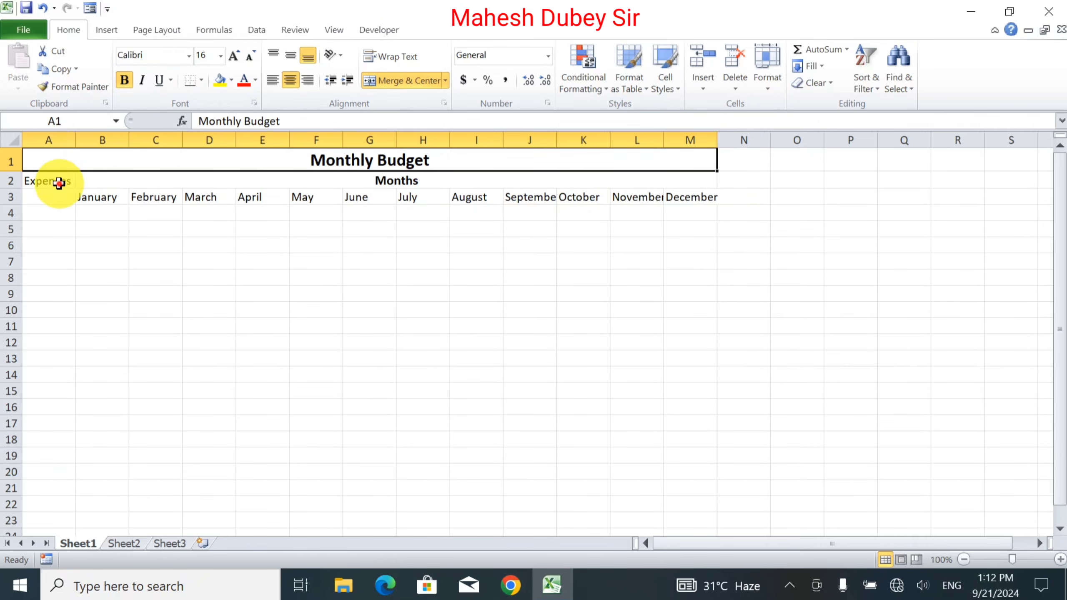
- Merge and center the Expenses heading over A2:A3 and align it vertically to the middle
left_click_drag(61, 180, 57, 195)
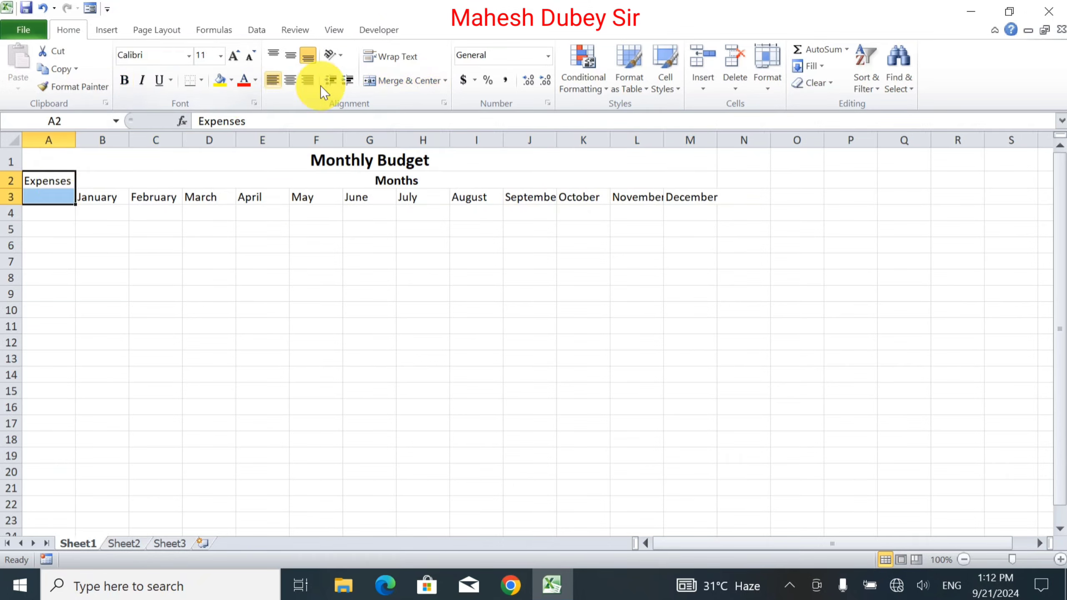
left_click(387, 86)
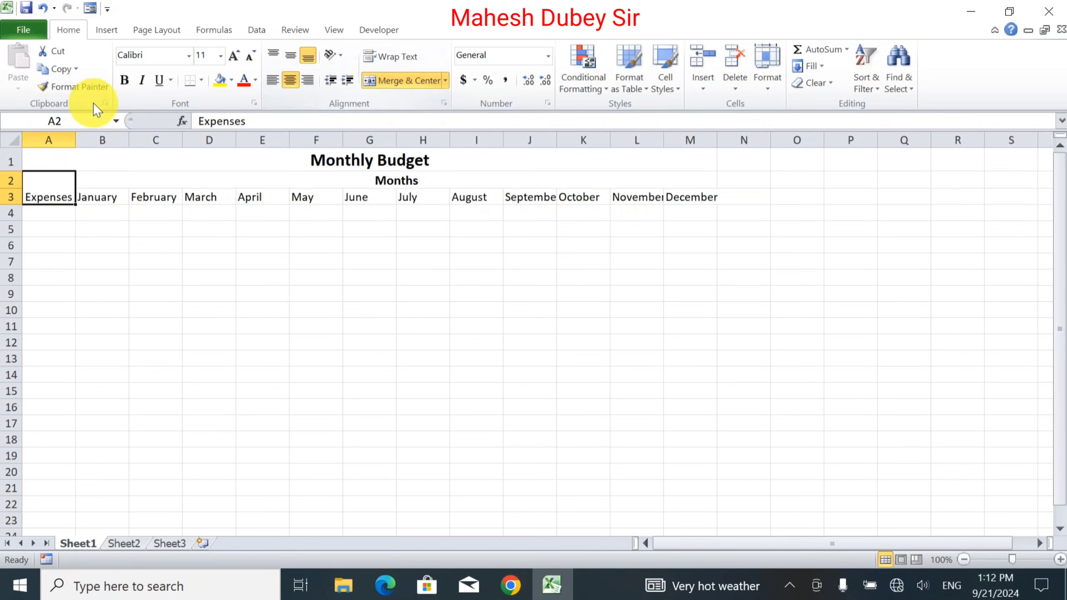
left_click(292, 62)
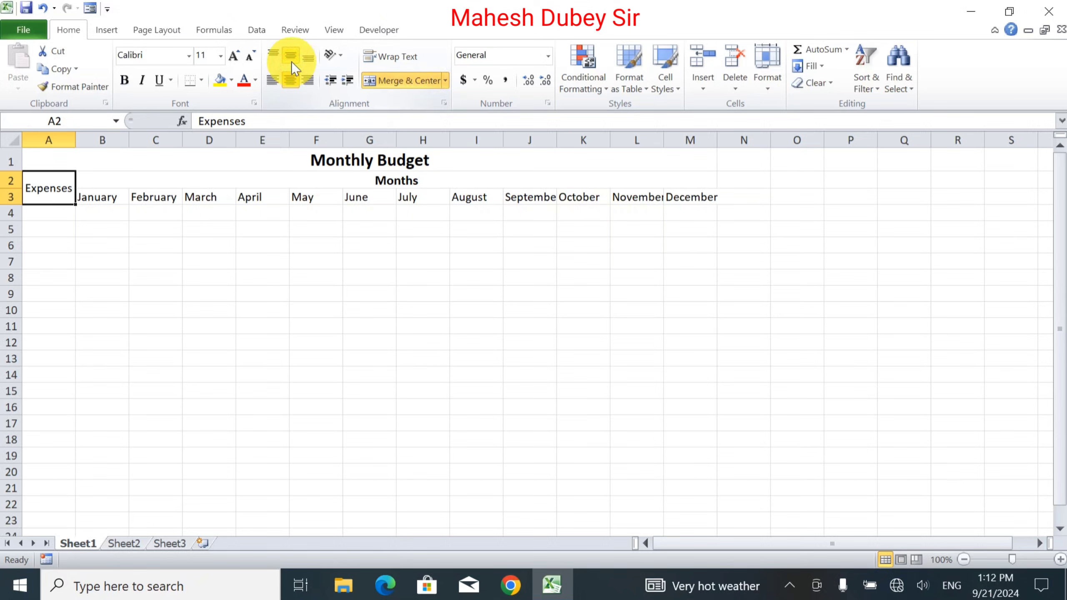
- Enter Housing in A4 as the first row label under the Expenses heading
left_click(60, 215)
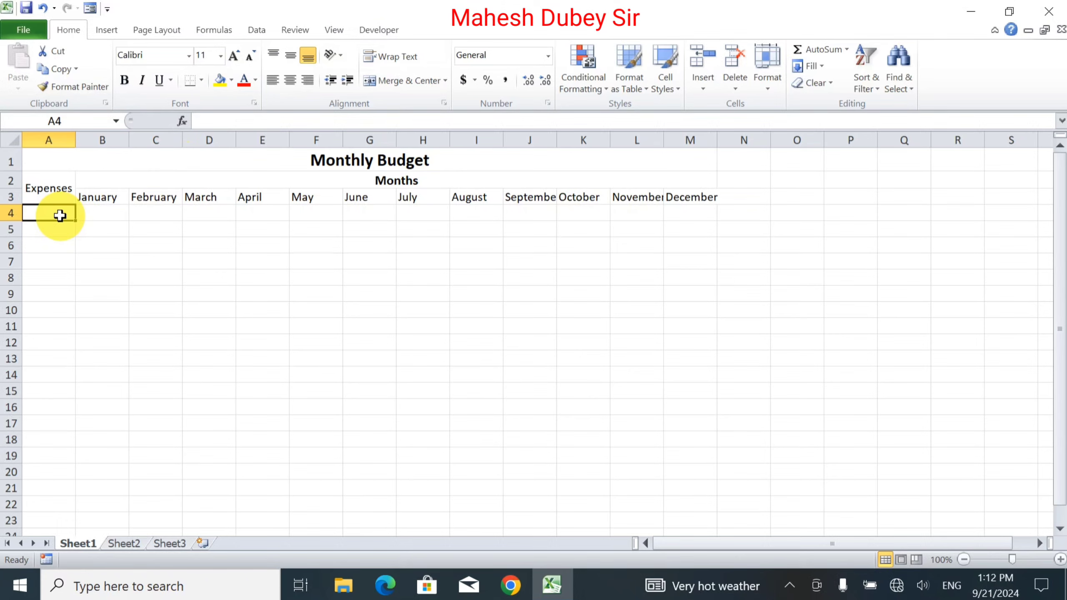
type("H")
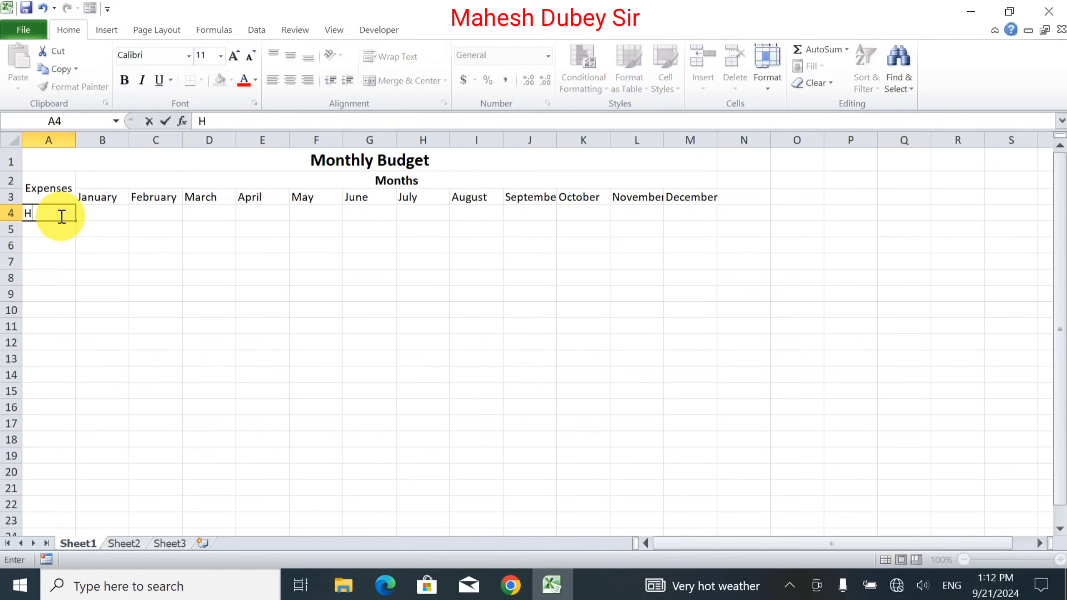
type("ousing")
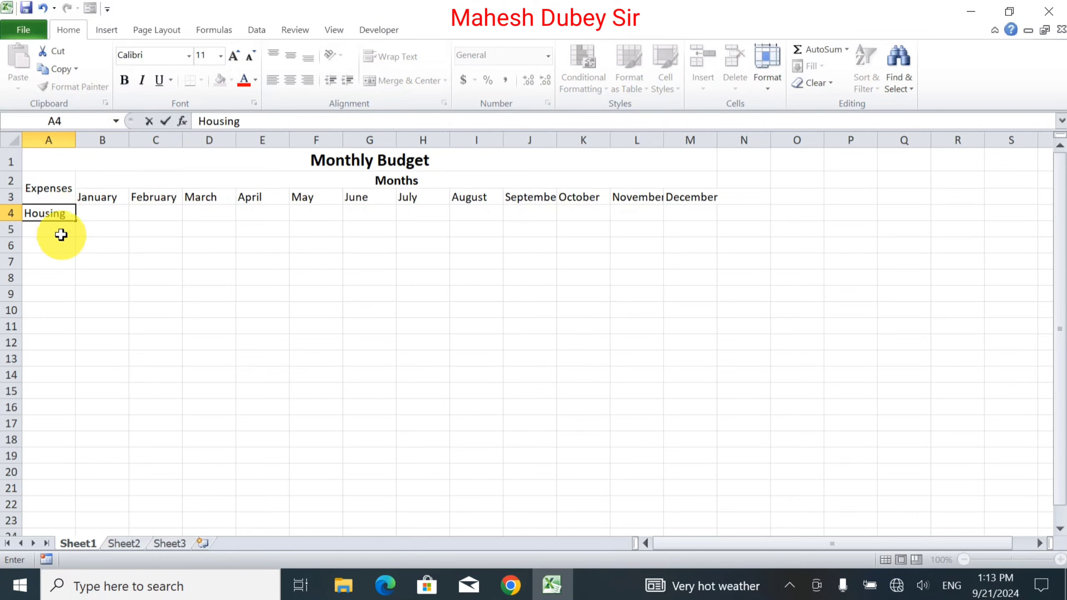
type("Income")
key("BackSpace")
key("BackSpace")
key("BackSpace")
key("BackSpace")
key("BackSpace")
key("BackSpace")
- Enter Income in A5 and Rent in A6 as the row labels below Housing
key("Return")
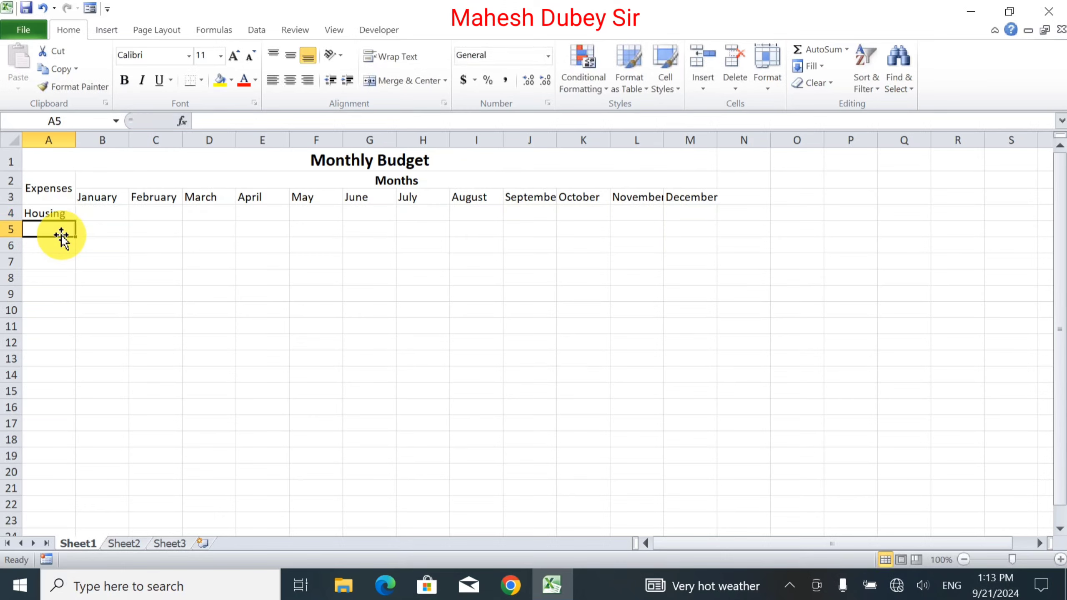
type("Incom")
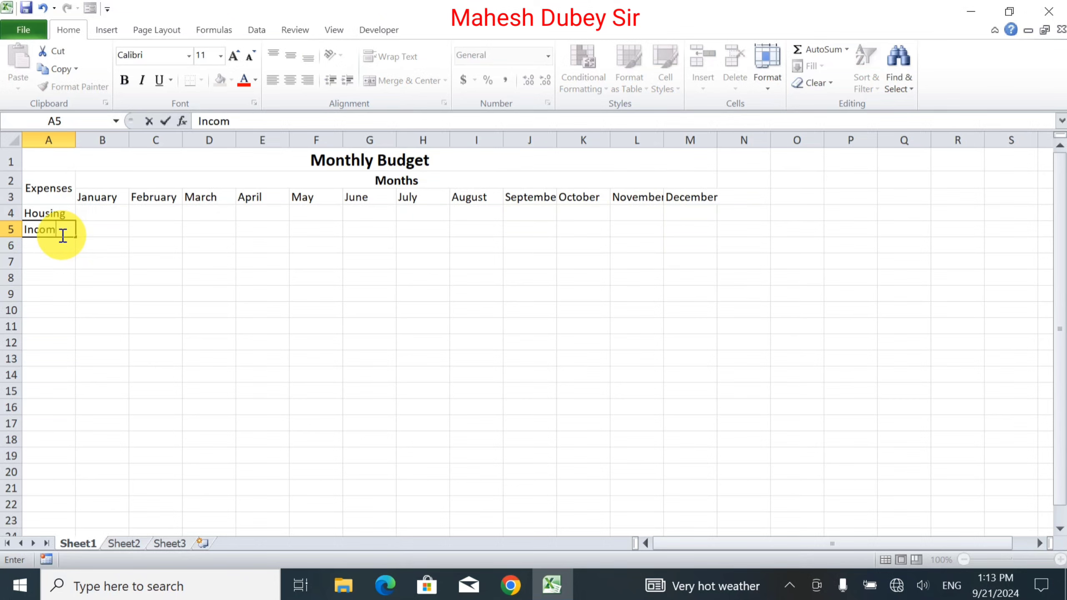
type("e")
key("Return")
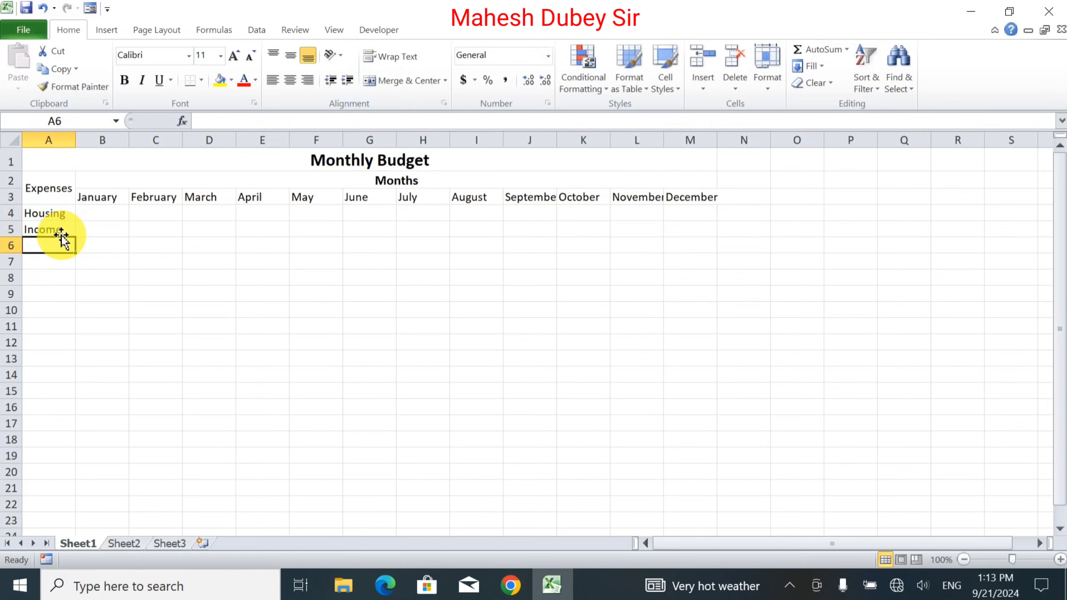
type("Ren")
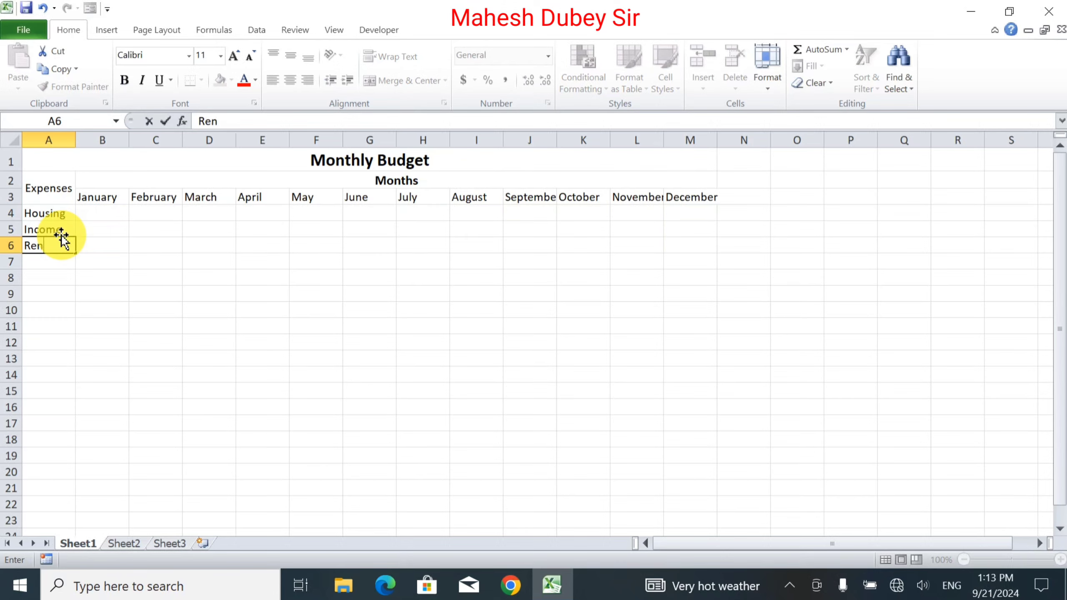
type("t")
key("Return")
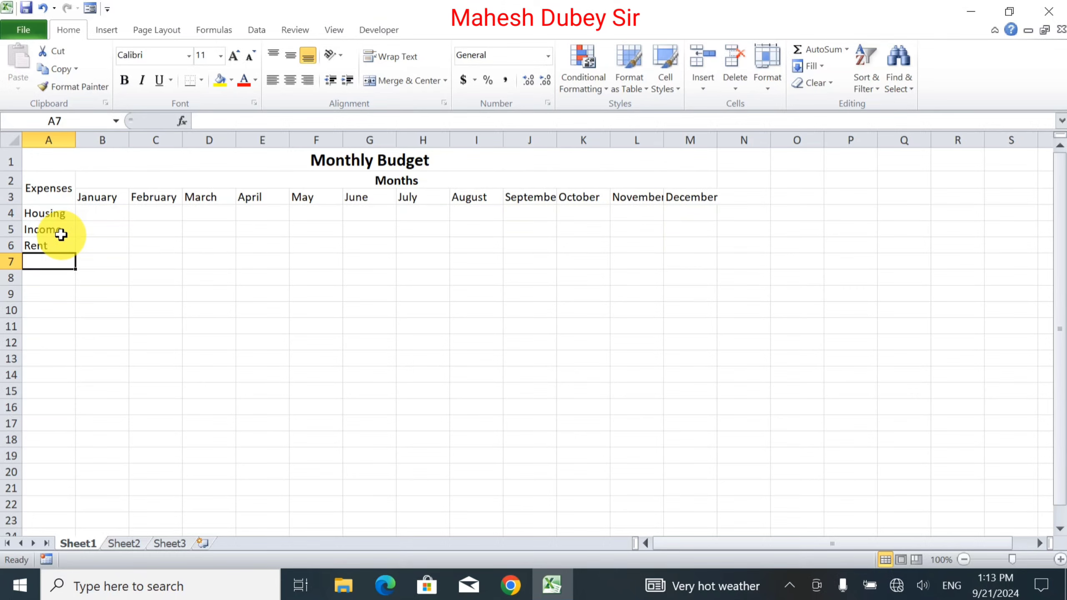
- Enter the row label Rates in A7, capitalized like the other expense labels
type("rates")
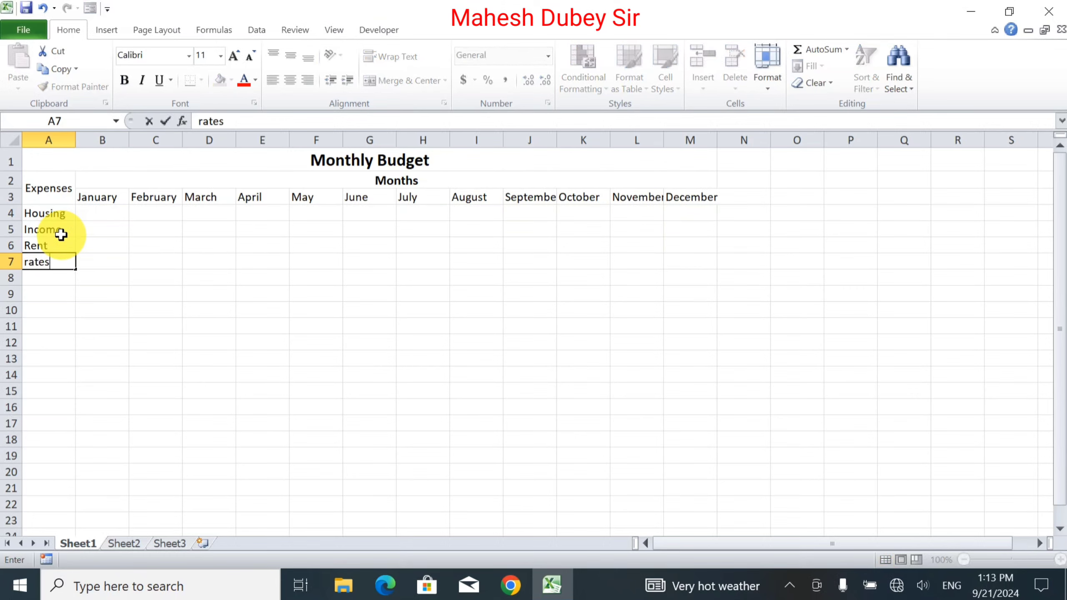
key("Return")
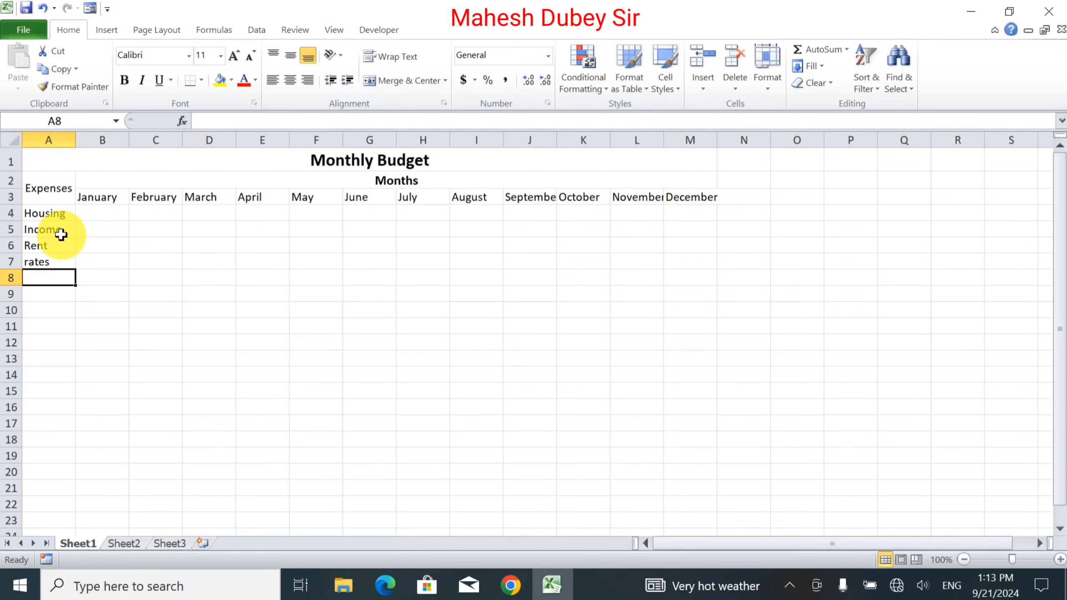
type("f")
key("BackSpace")
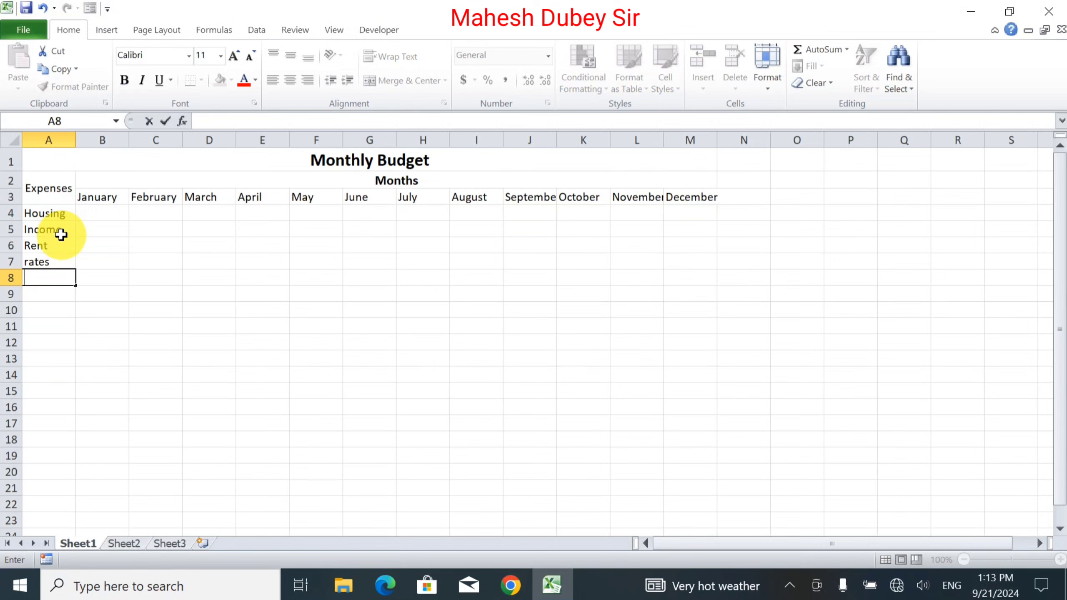
key("Up")
key("Up")
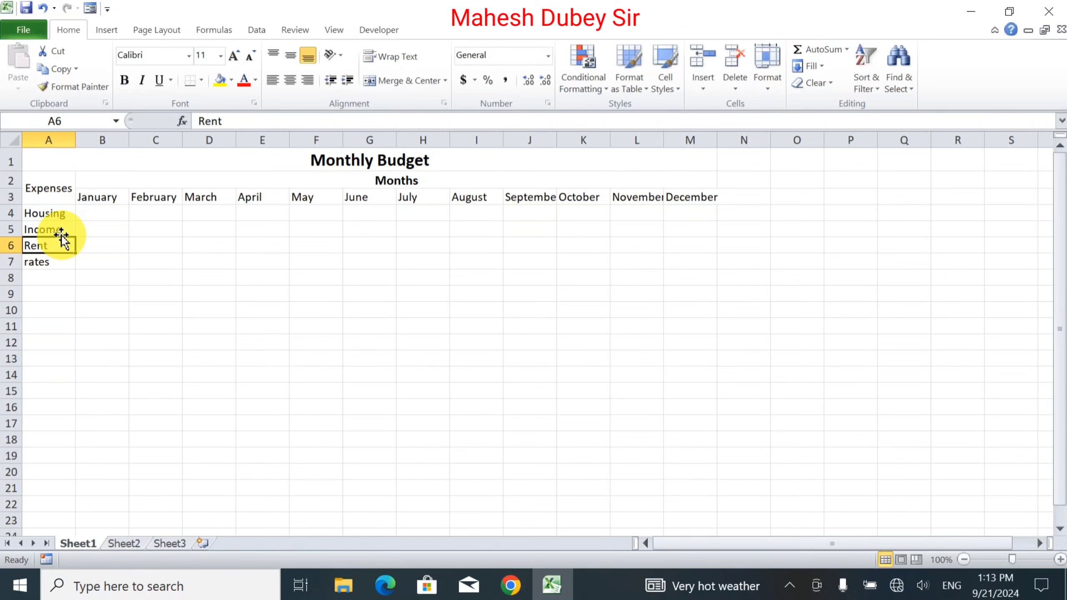
key("Down")
type("Rat")
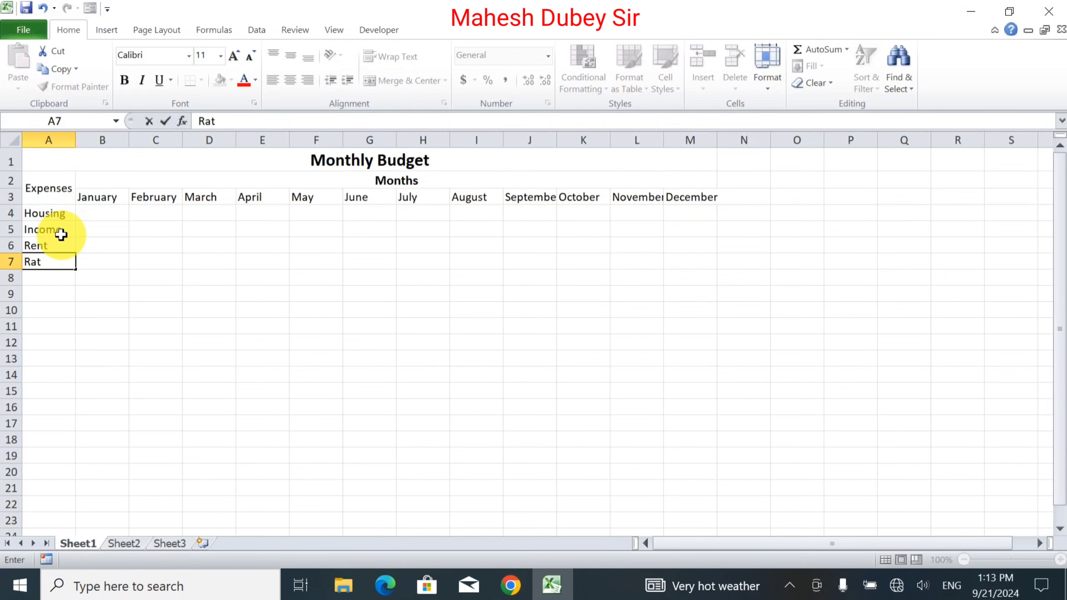
type("es")
key("Return")
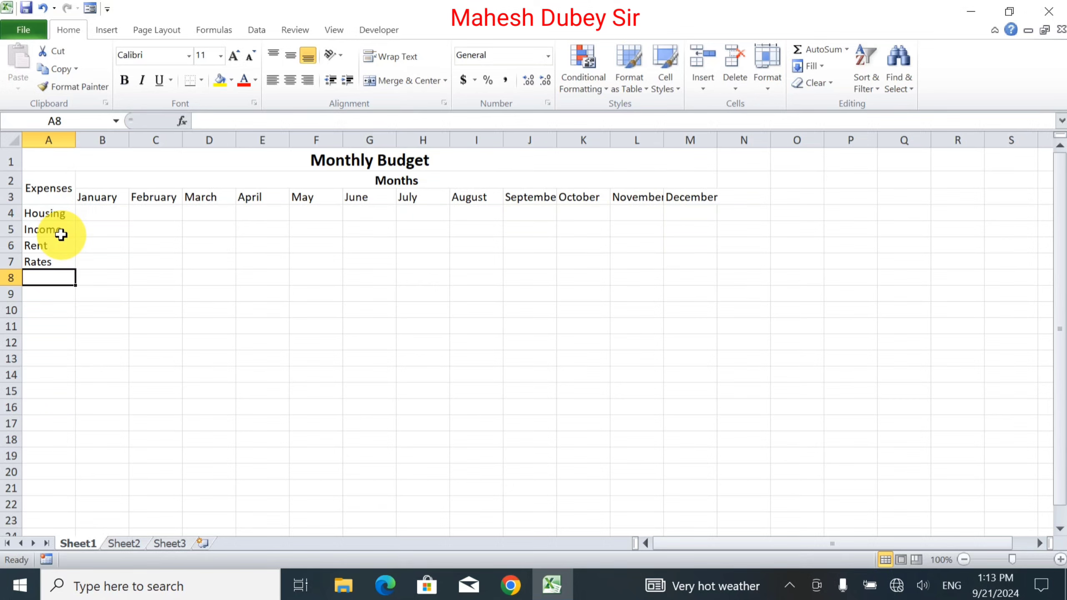
- Enter Fee in A8 and Electricity in A9 as the row labels below Rates
type("Fee")
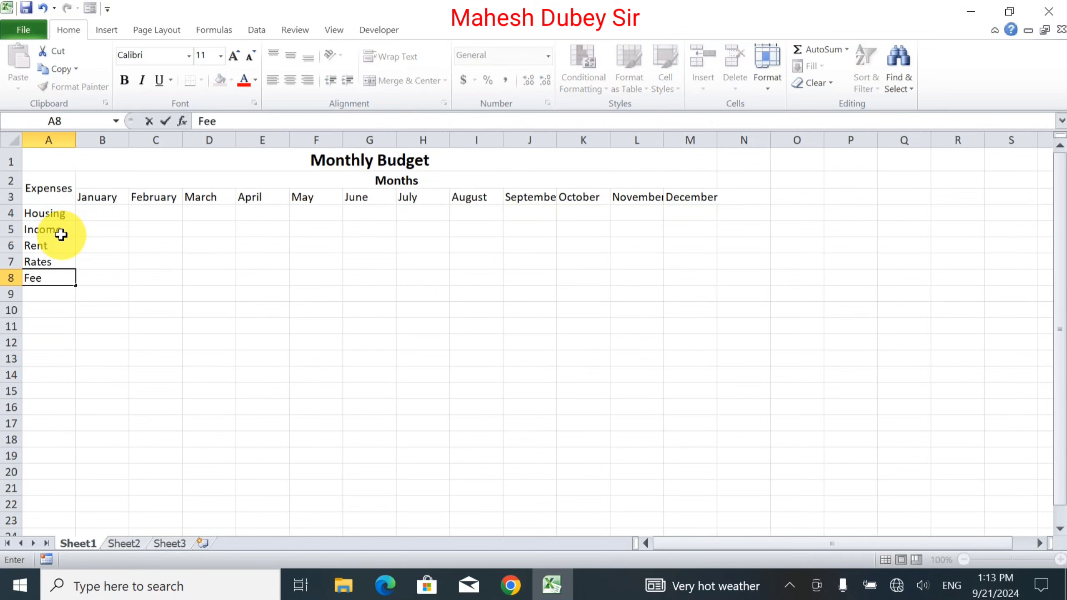
key("Return")
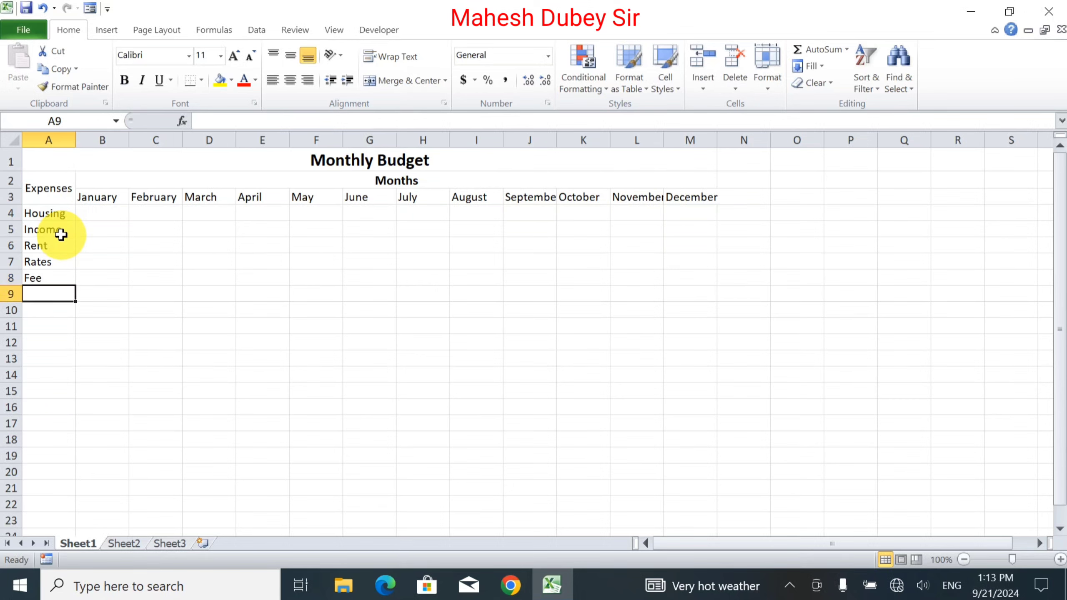
type("Ele")
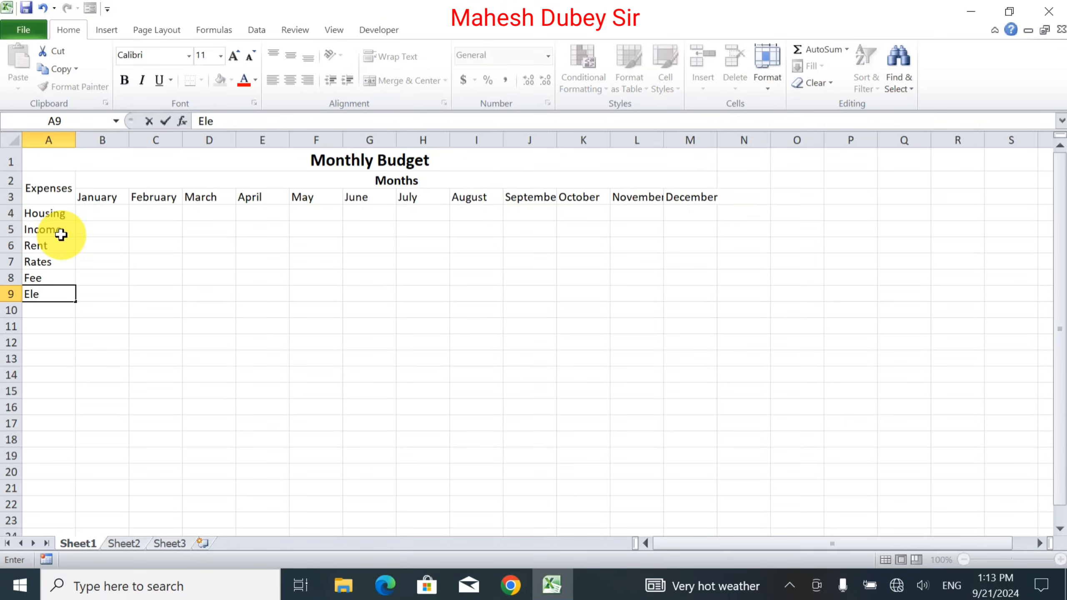
type("ctricity")
key("Return")
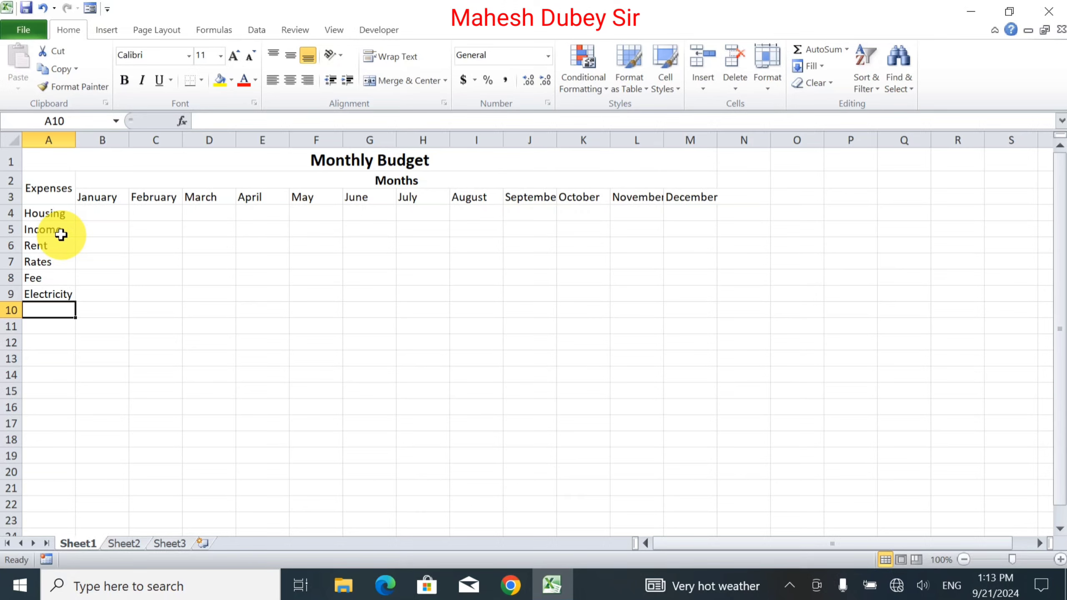
- Enter the row labels Gas, Telephone and Internet in cells A10 to A12
type("Gas")
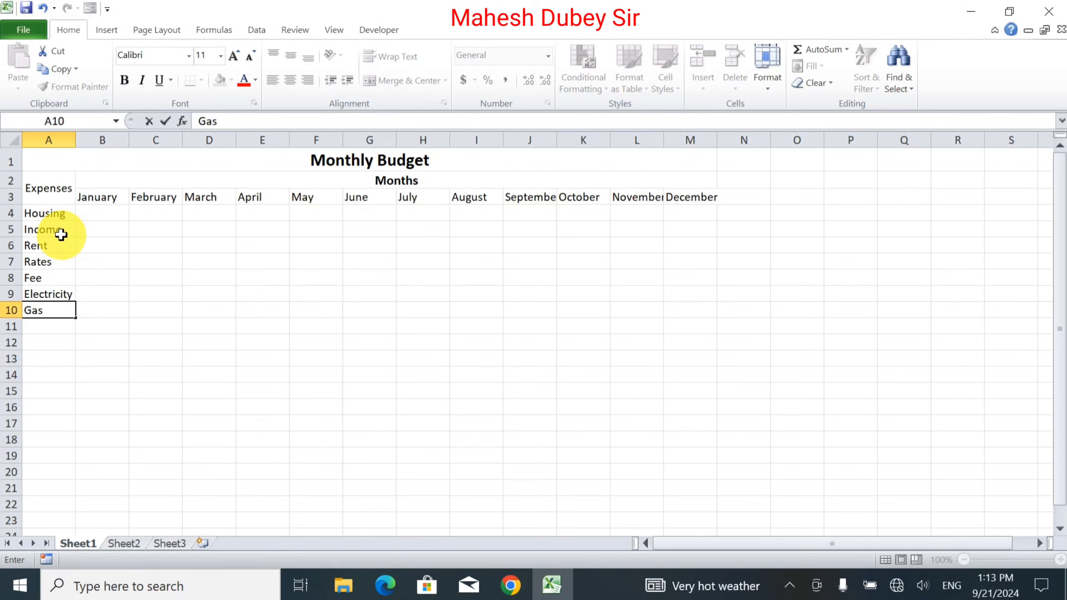
key("Return")
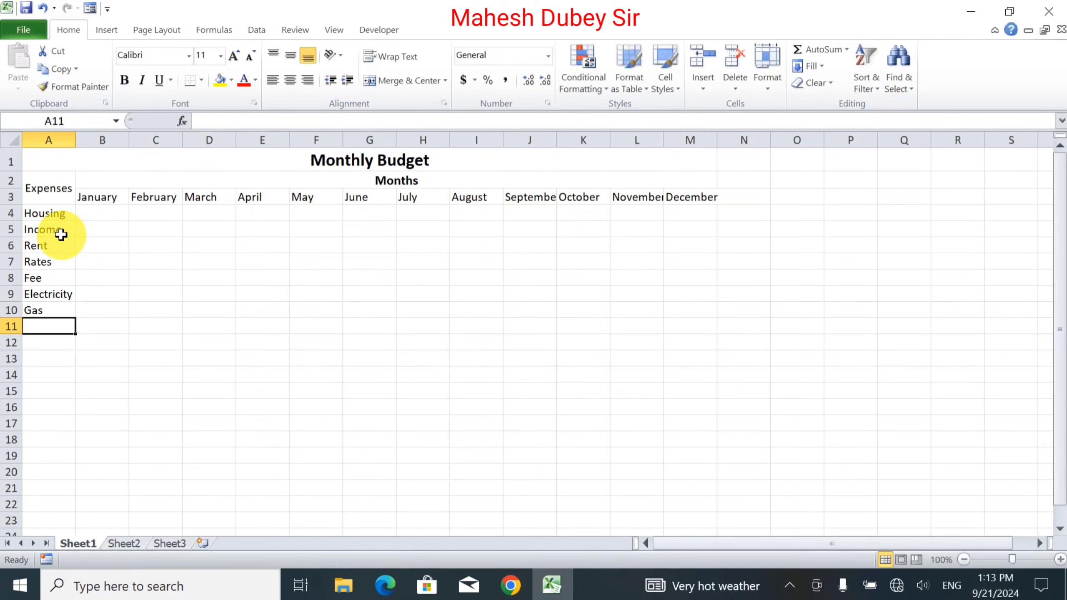
type("T")
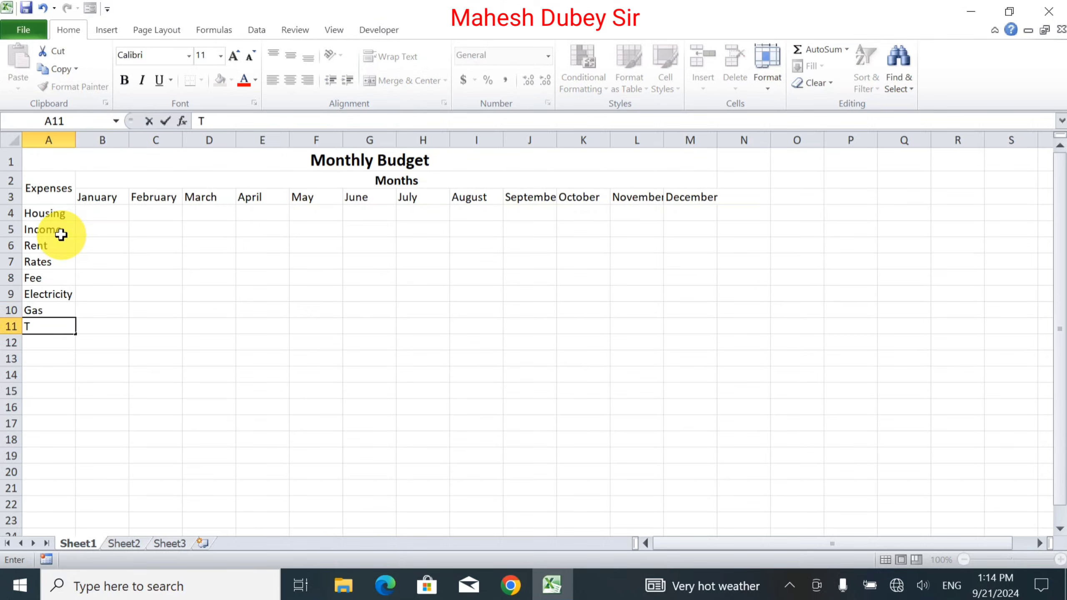
type("elephone")
key("Return")
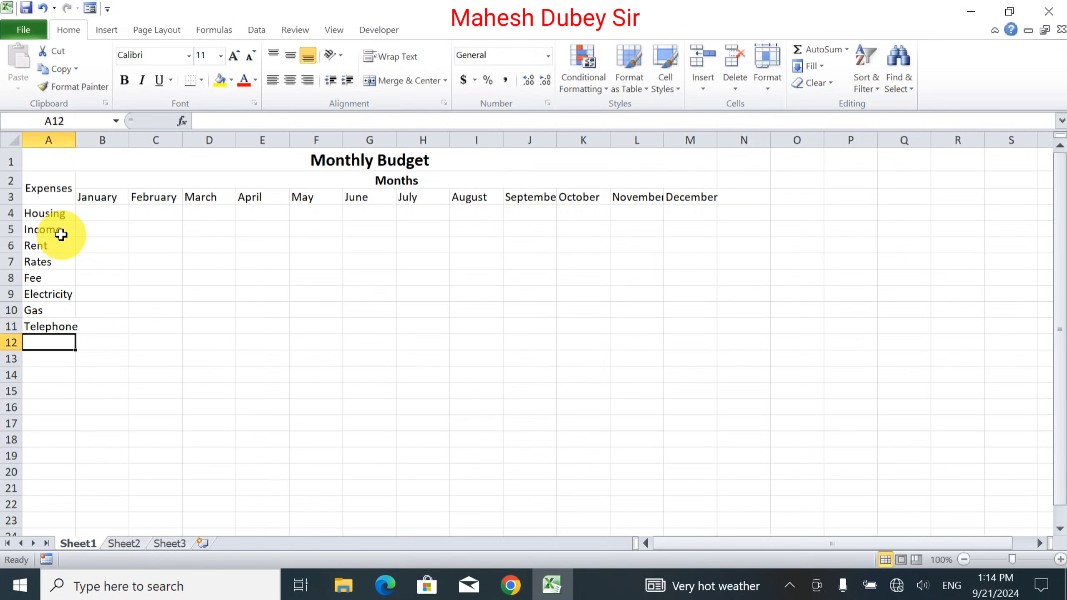
type("I")
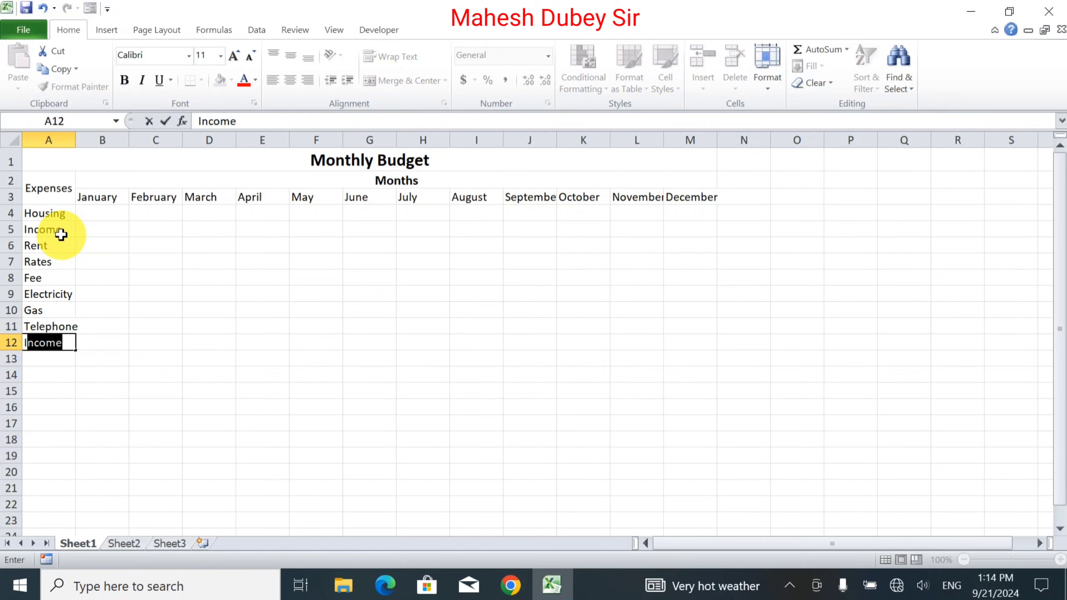
type("nternet")
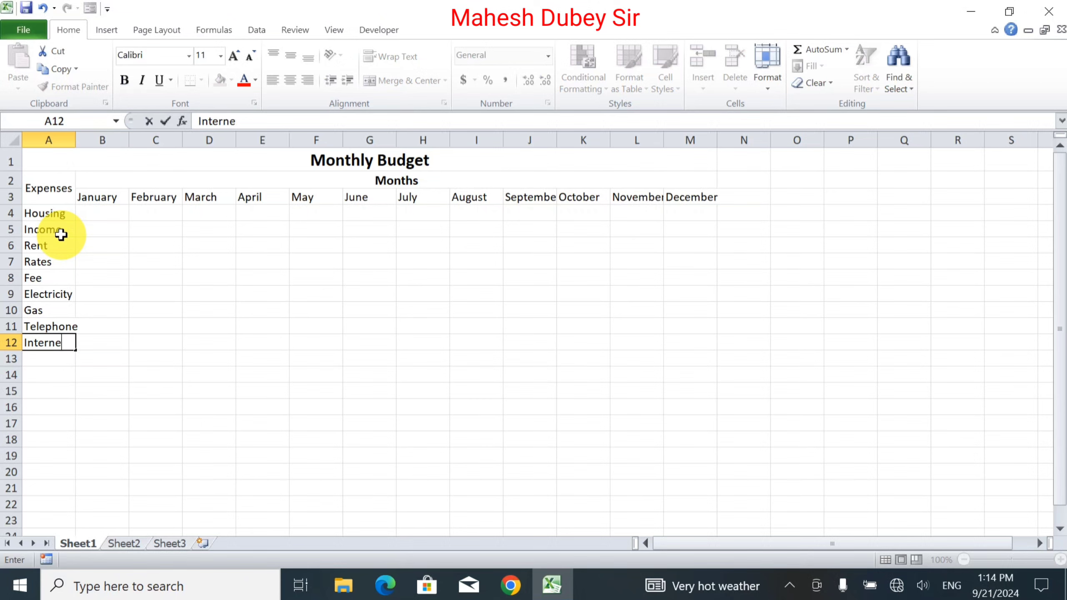
key("Return")
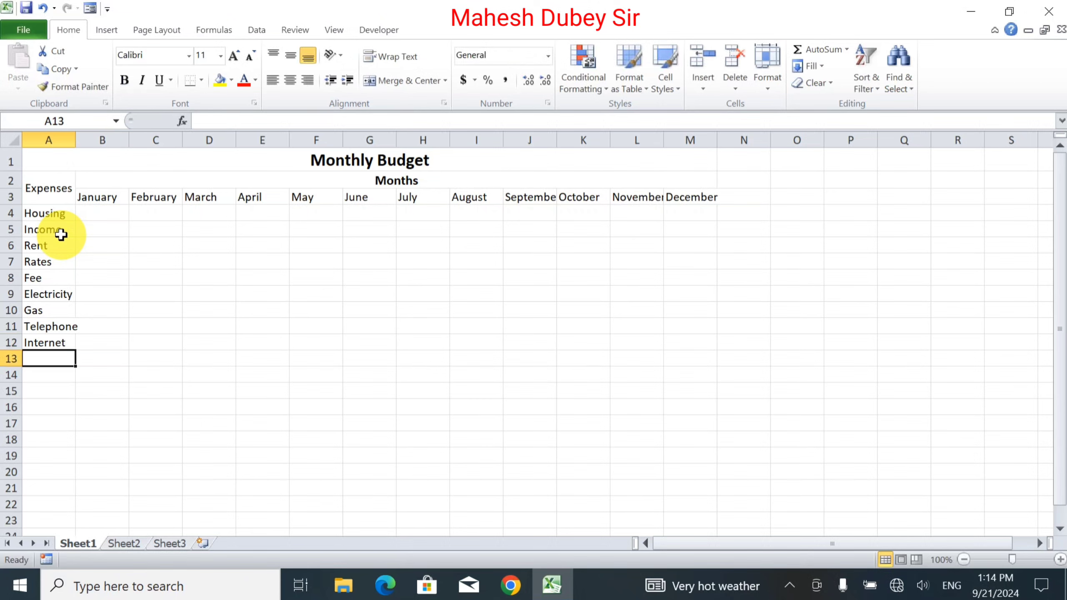
- Enter Maintenace in A13 and Other in A14 as the last row labels of the Housing group
type("Ma")
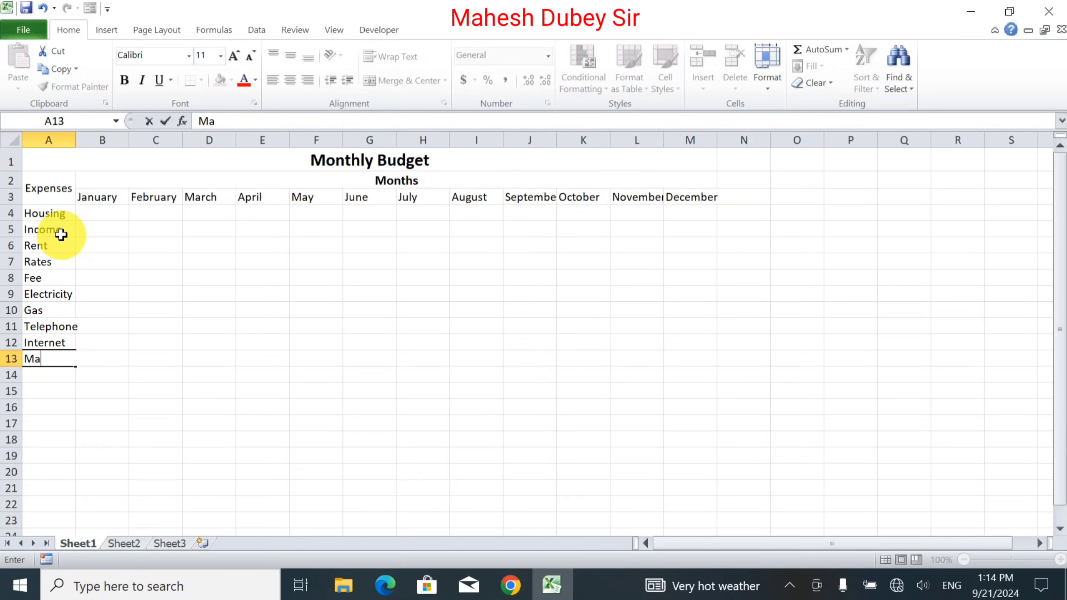
type("inti")
type("n")
key("BackSpace")
key("BackSpace")
type("enace")
key("Return")
type("Oth")
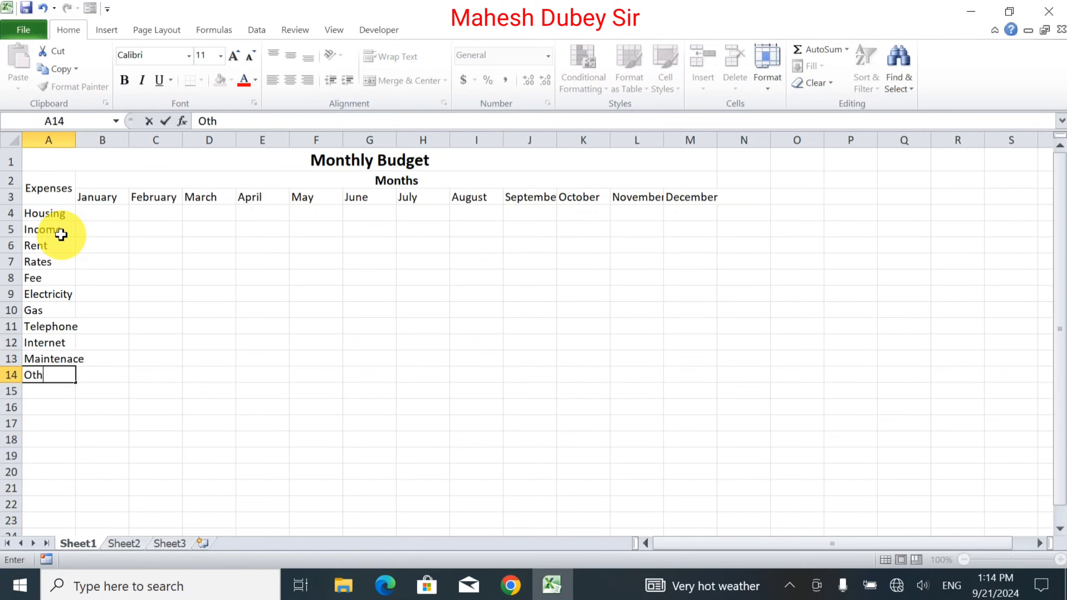
type("er")
key("Return")
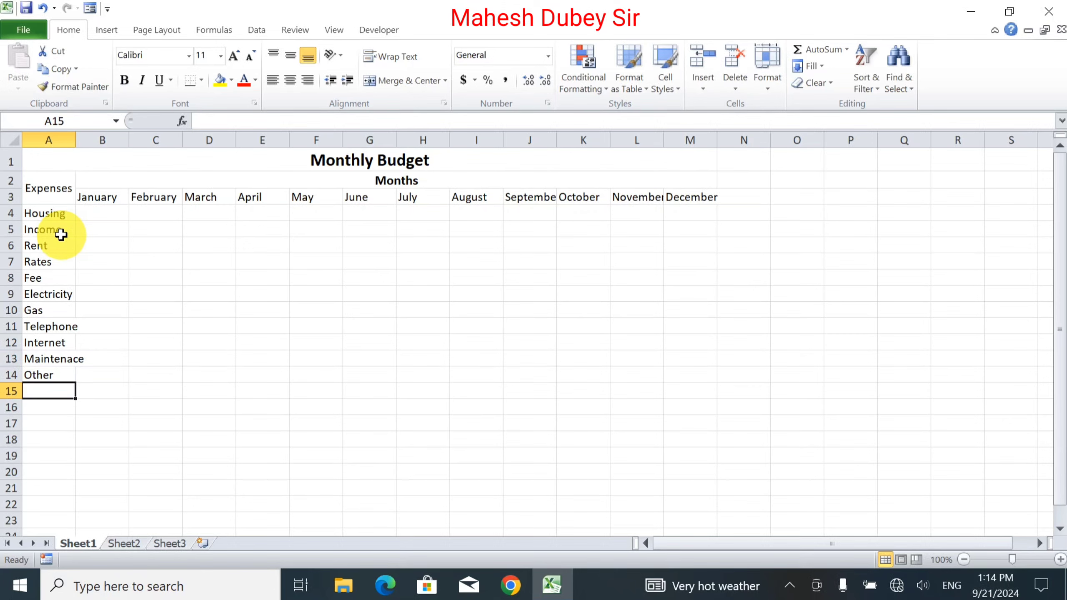
- Leave row 15 blank and start a second group with Personal in A16 and Foods in A17
key("Down")
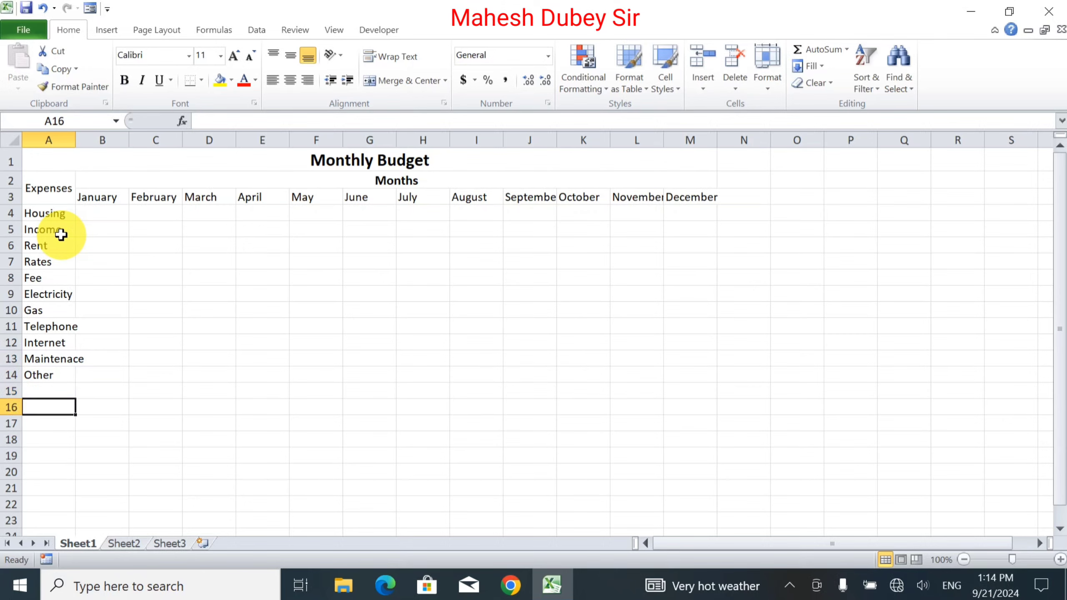
type("Per")
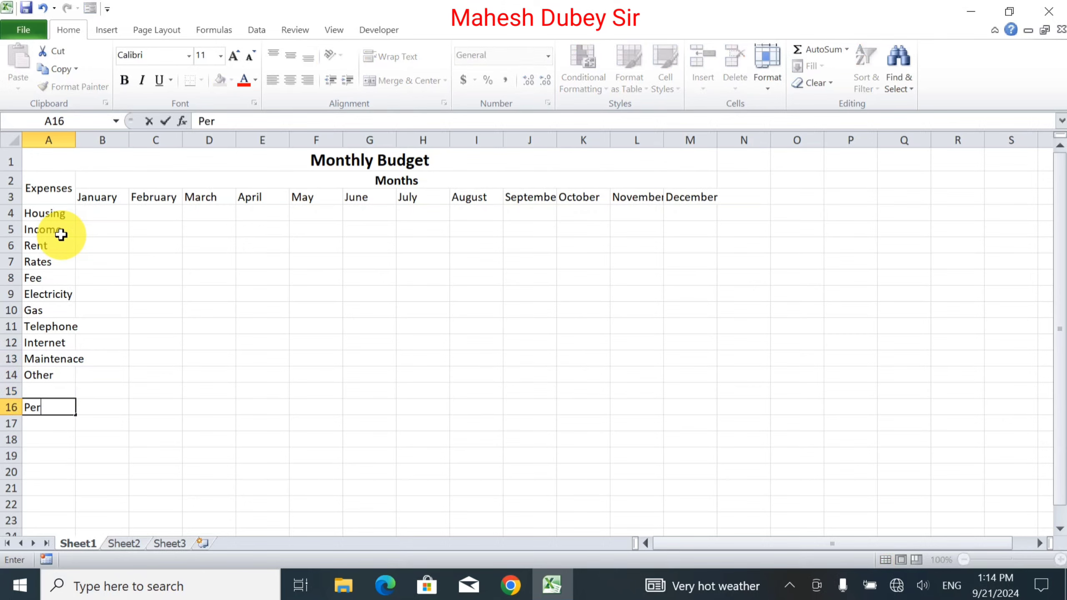
type("sonal")
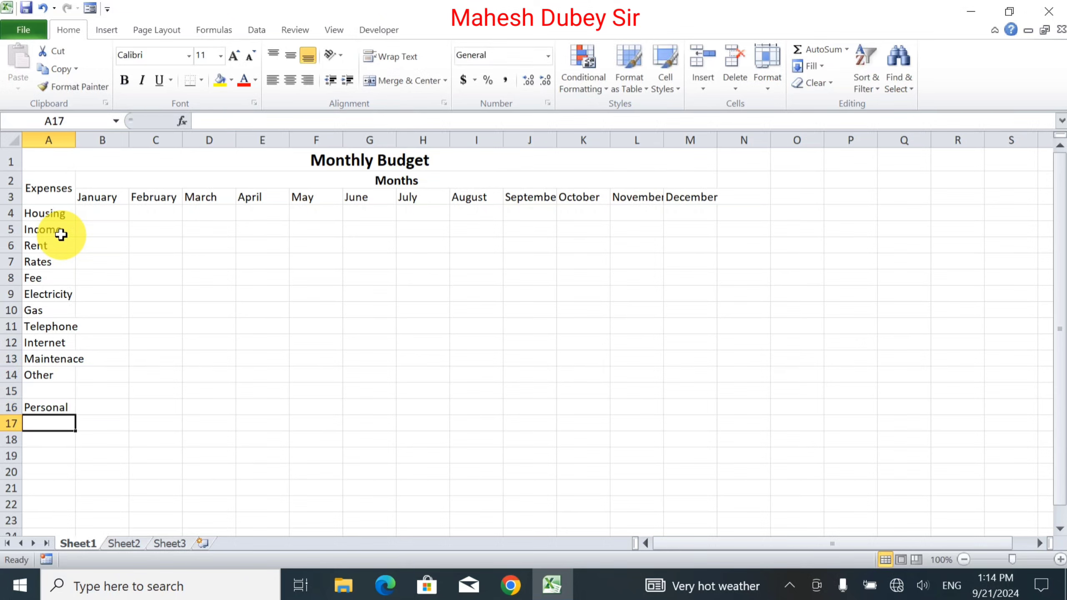
type("Foods")
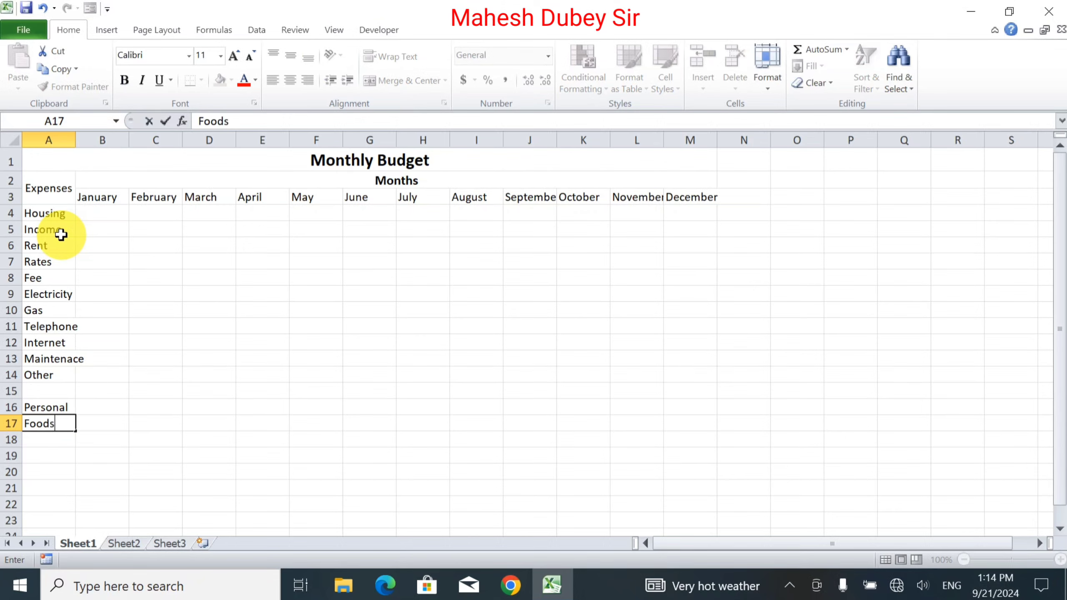
key("Return")
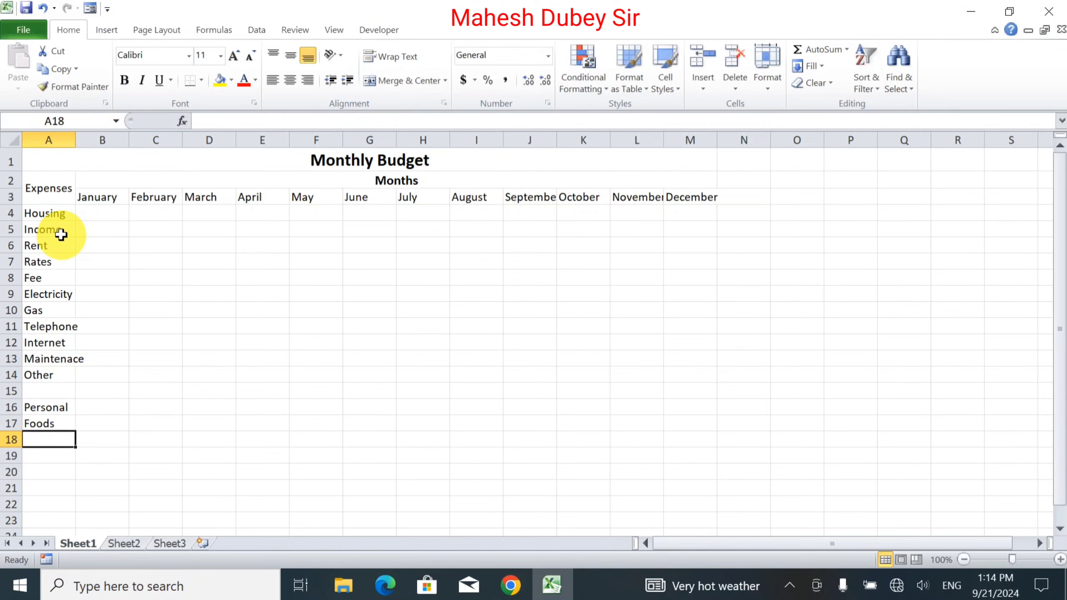
- Enter Cloths in A18 and Mobile in A19 as row labels of the Personal group
type("Co")
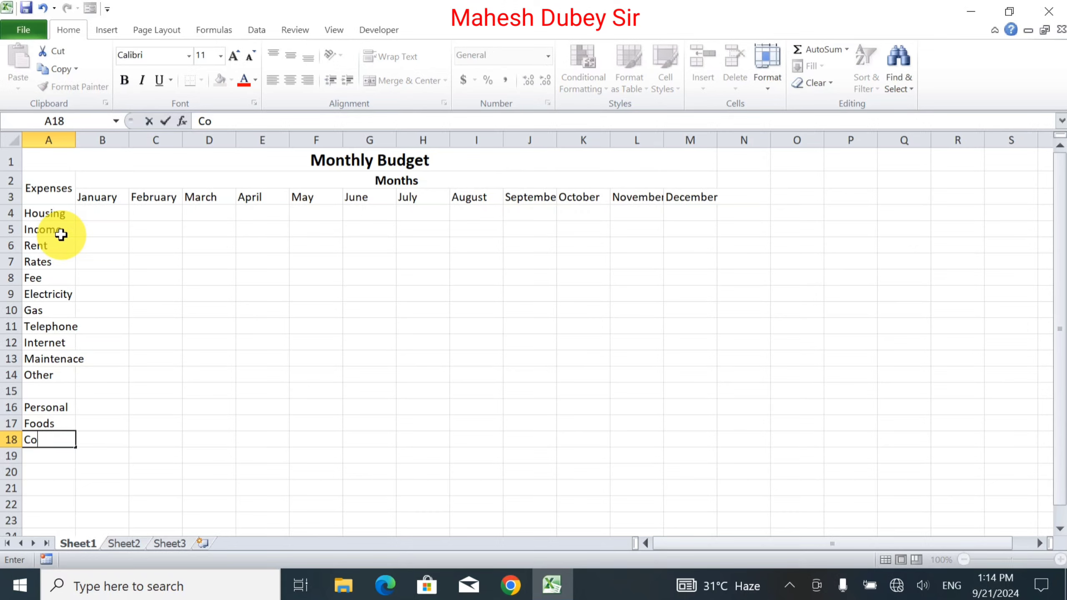
key("BackSpace")
type("loths")
key("Return")
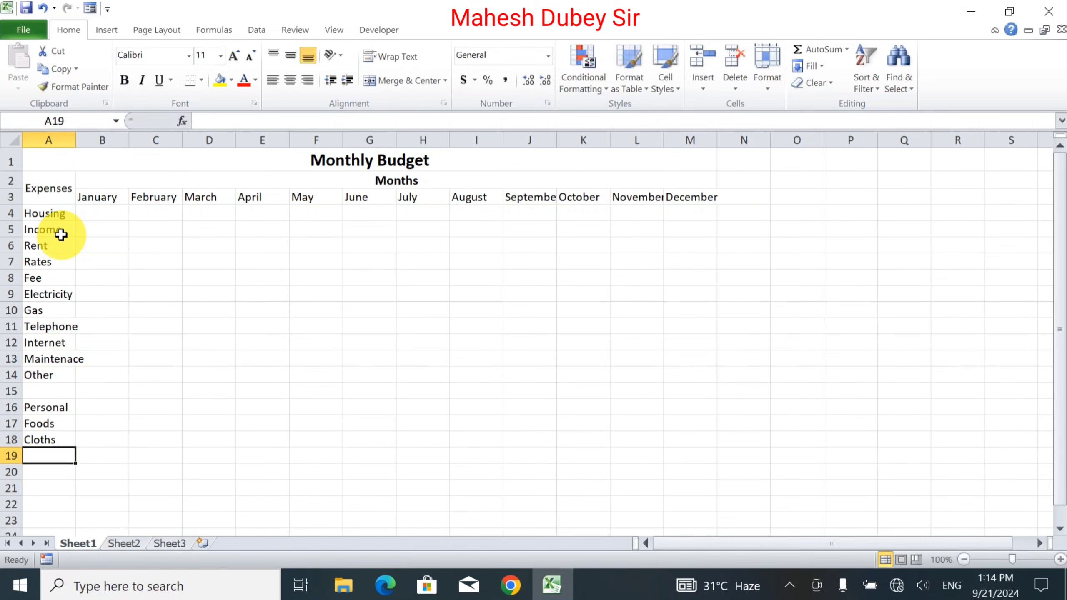
type("M")
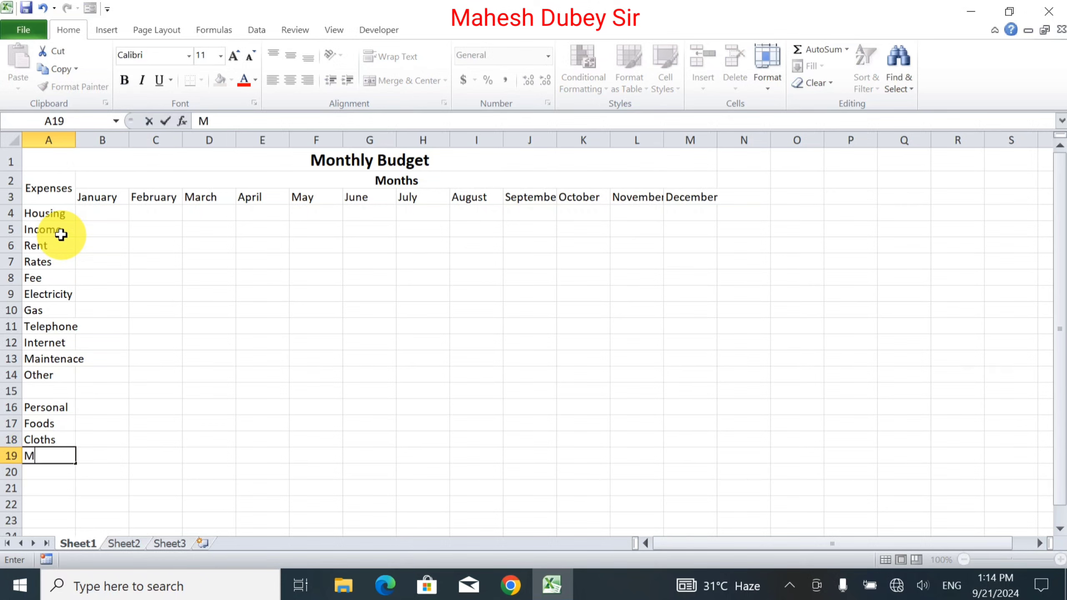
type("obile")
key("Return")
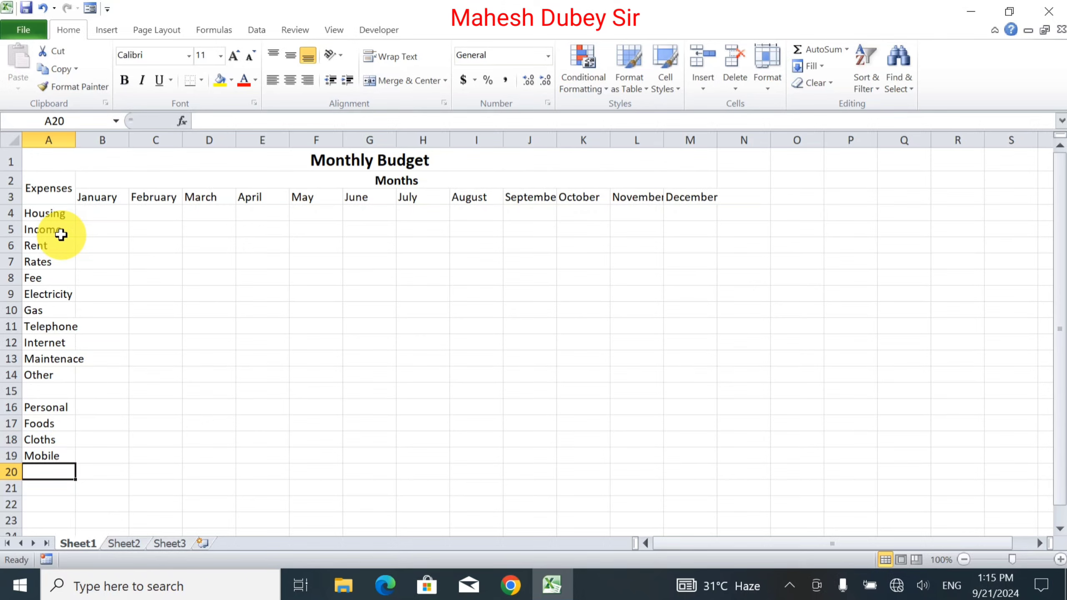
- Enter Public Transport in A20 and GYM in A21 as the row labels below Mobile
type("Publi")
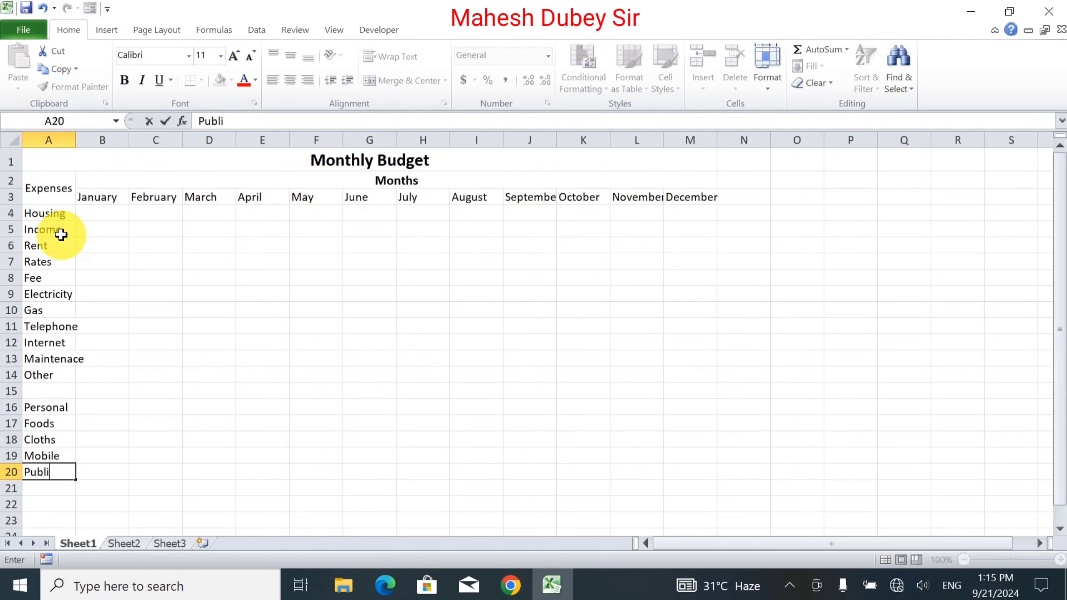
type("c Transport")
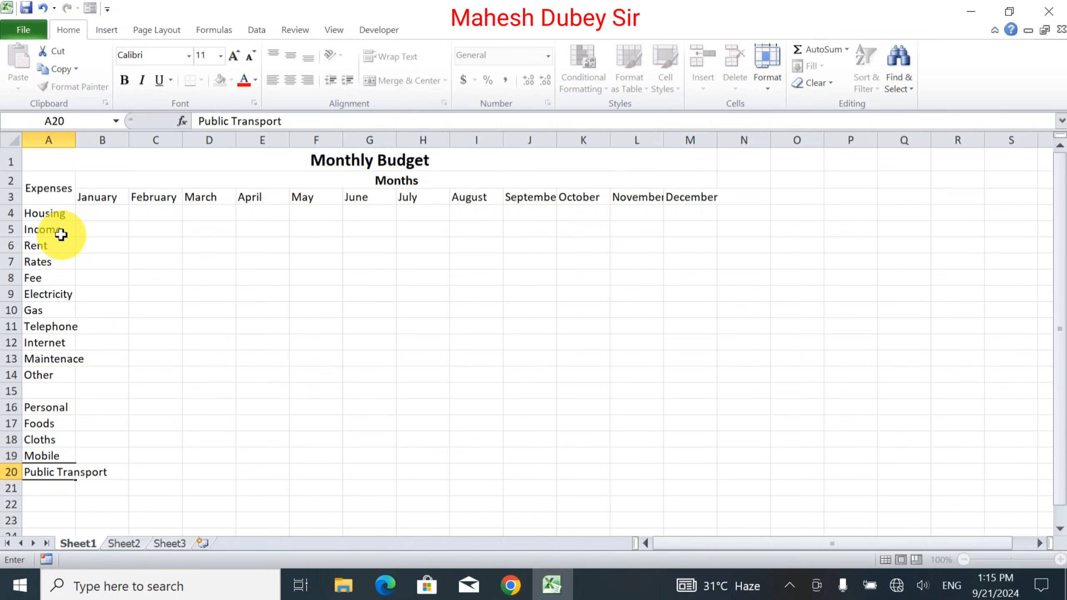
key("Return")
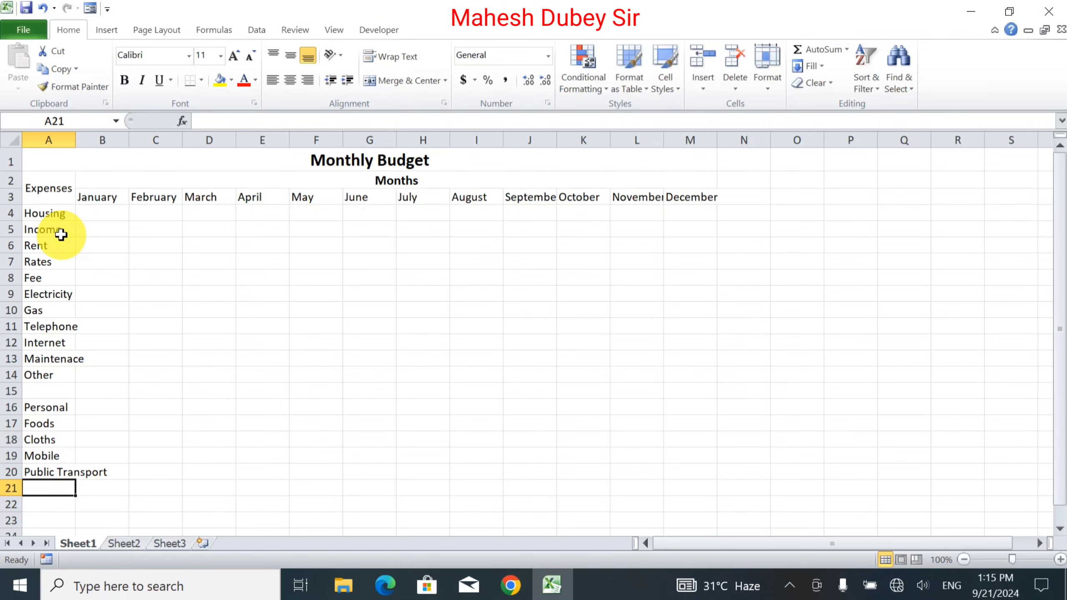
type("GYM")
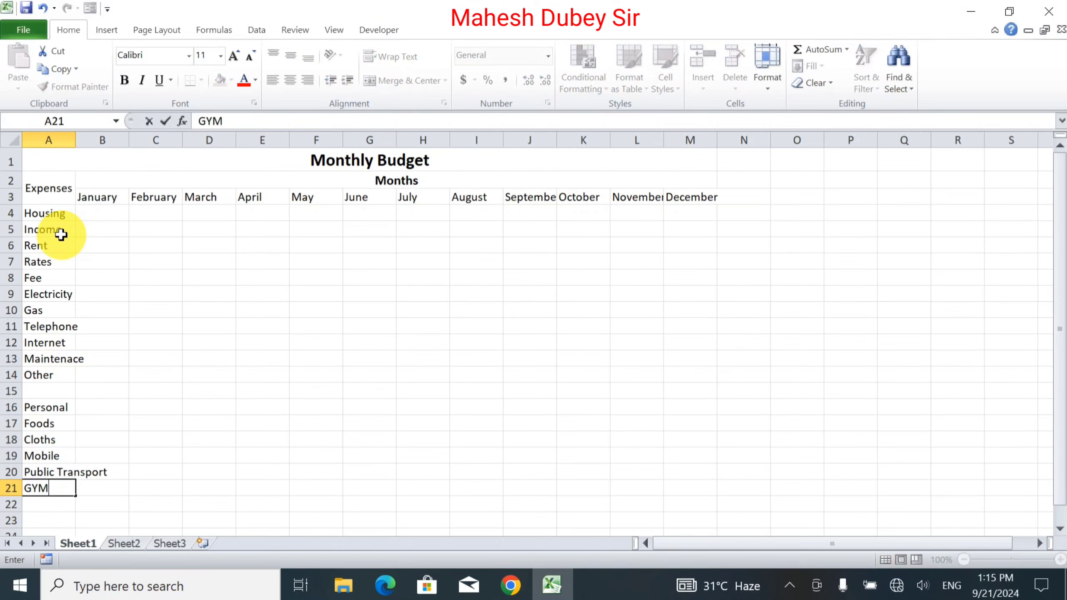
key("Return")
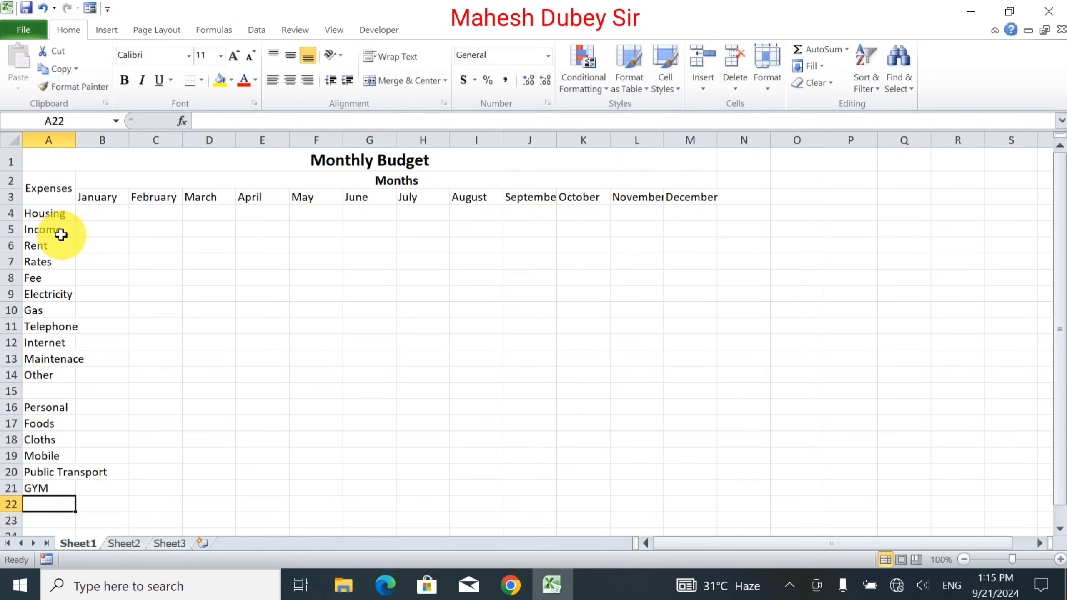
- Enter Entertainment in A22 and Other in A23 to complete the Personal group
type("Enter")
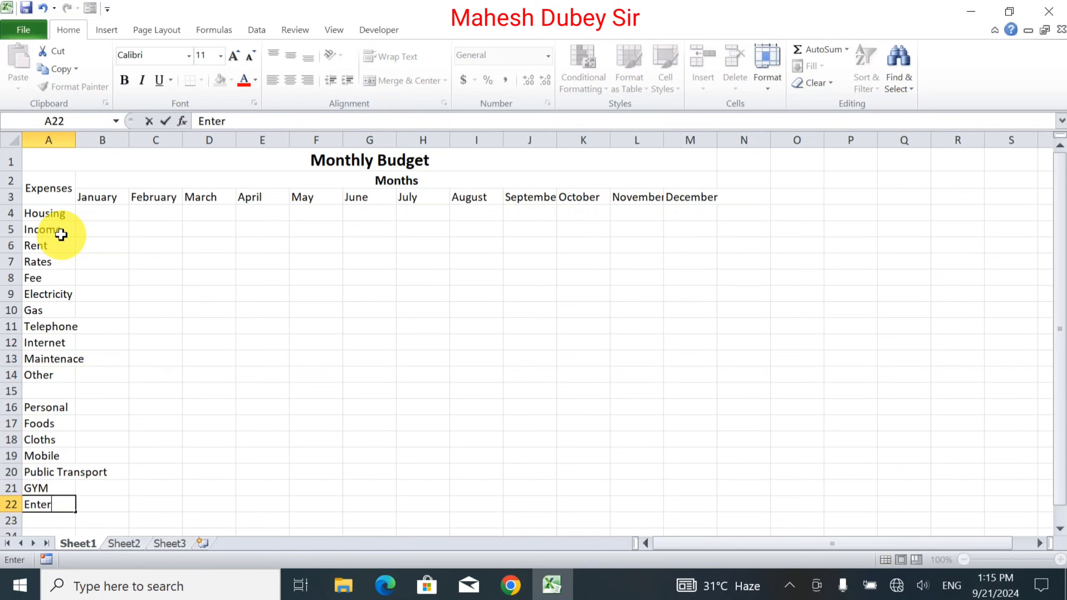
type("tainment")
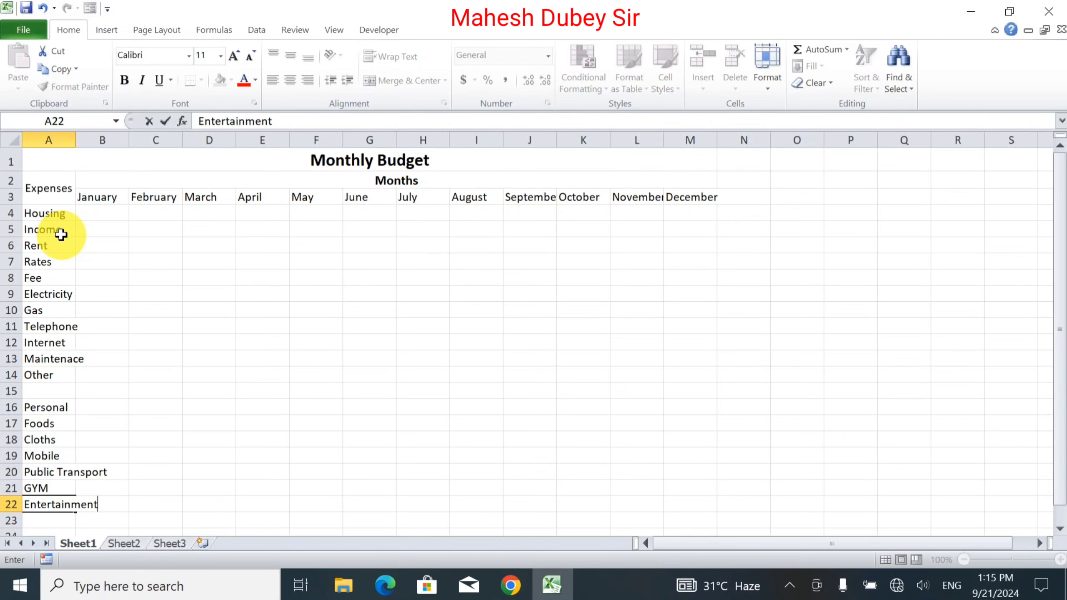
key("Return")
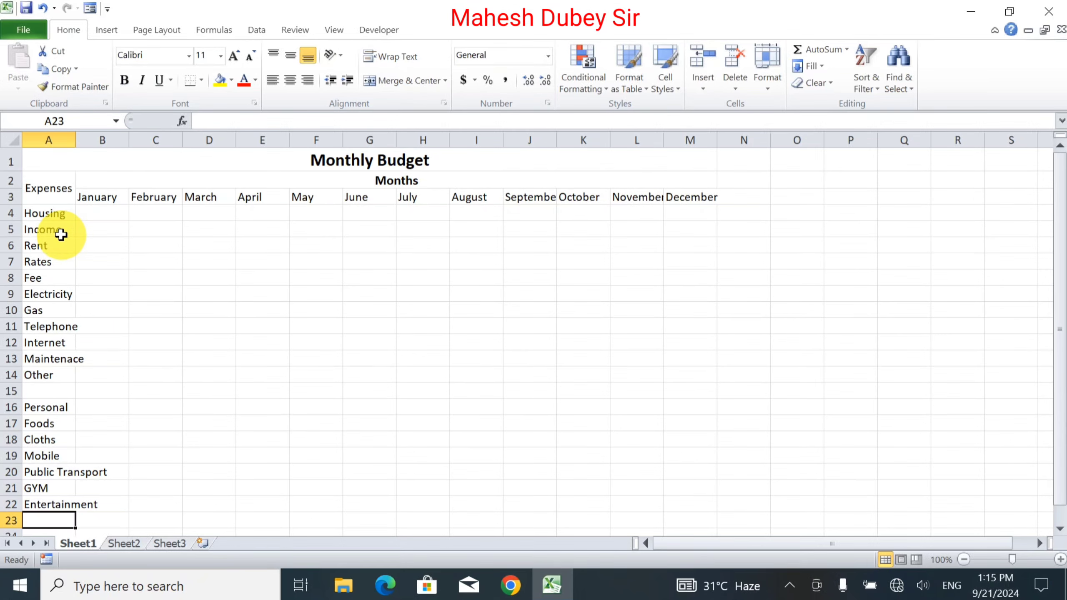
type("Other")
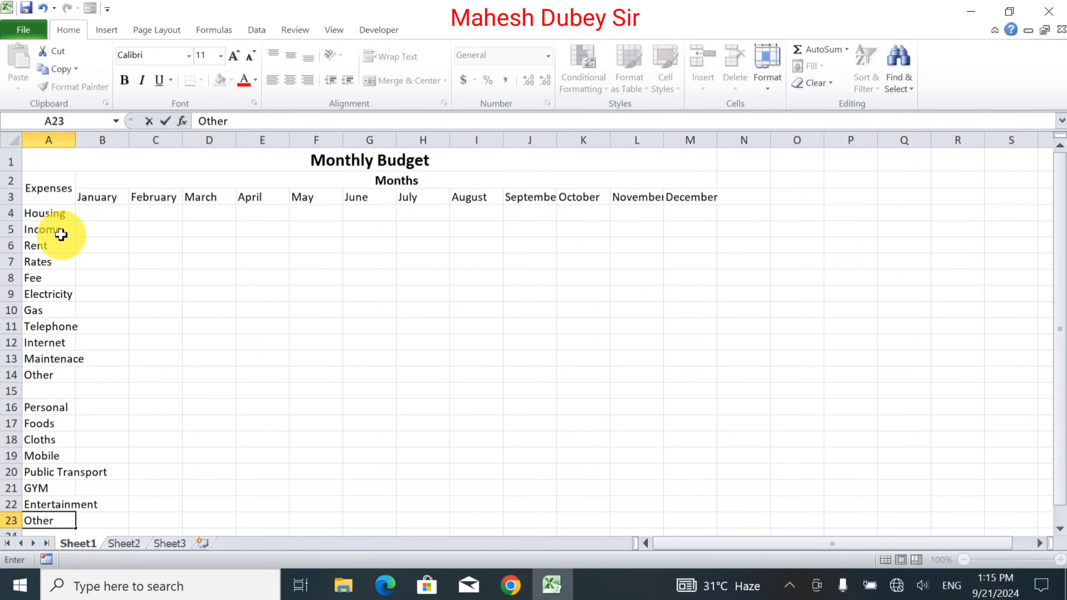
key("Return")
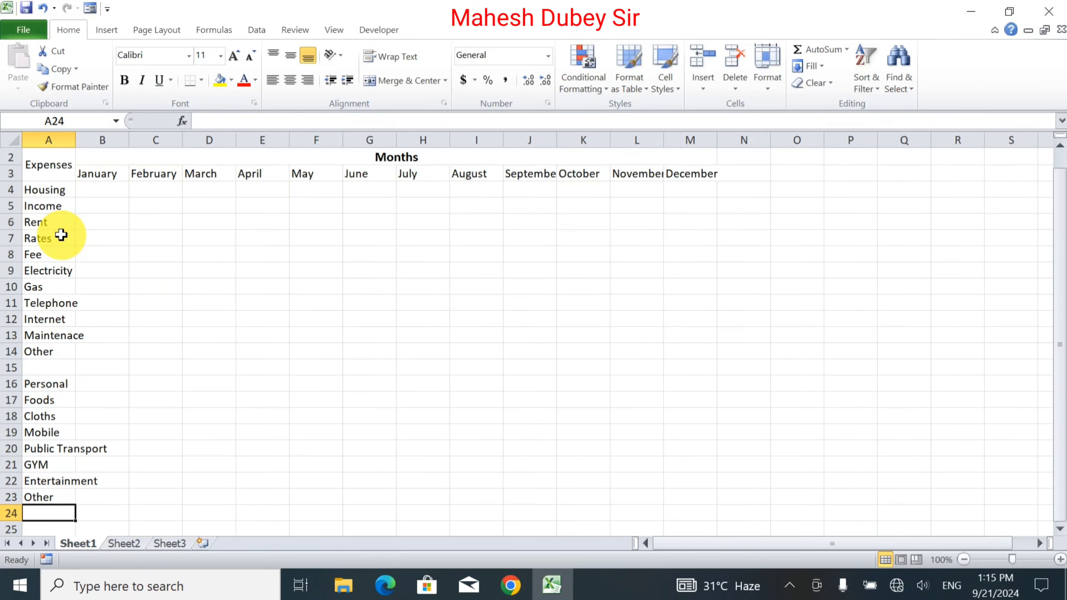
- Leave row 24 blank and start a third group with the label Motor Vichicle in A25
key("Return")
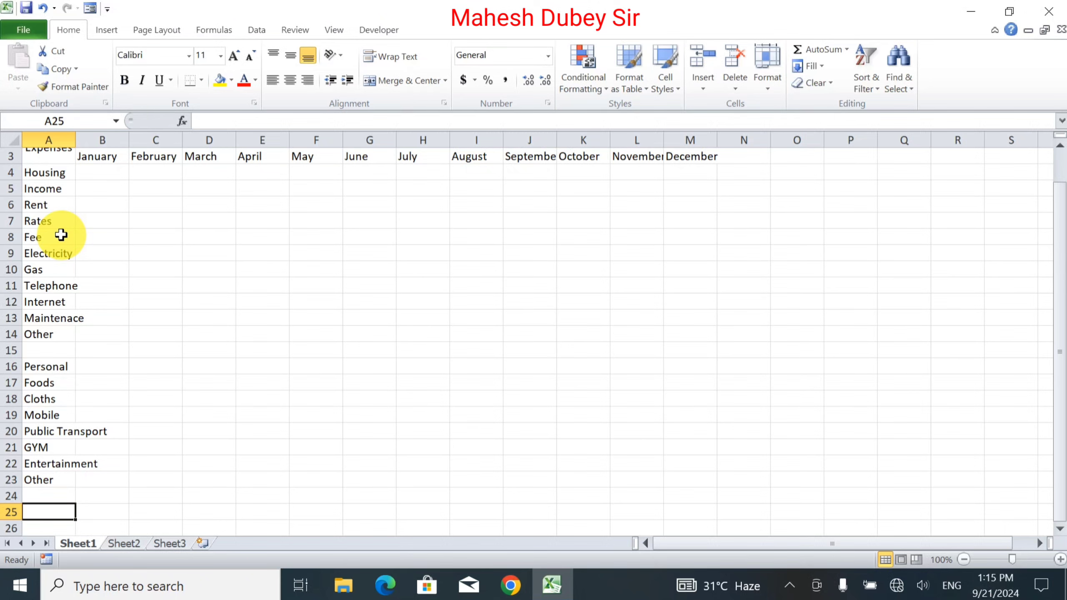
type("Mo")
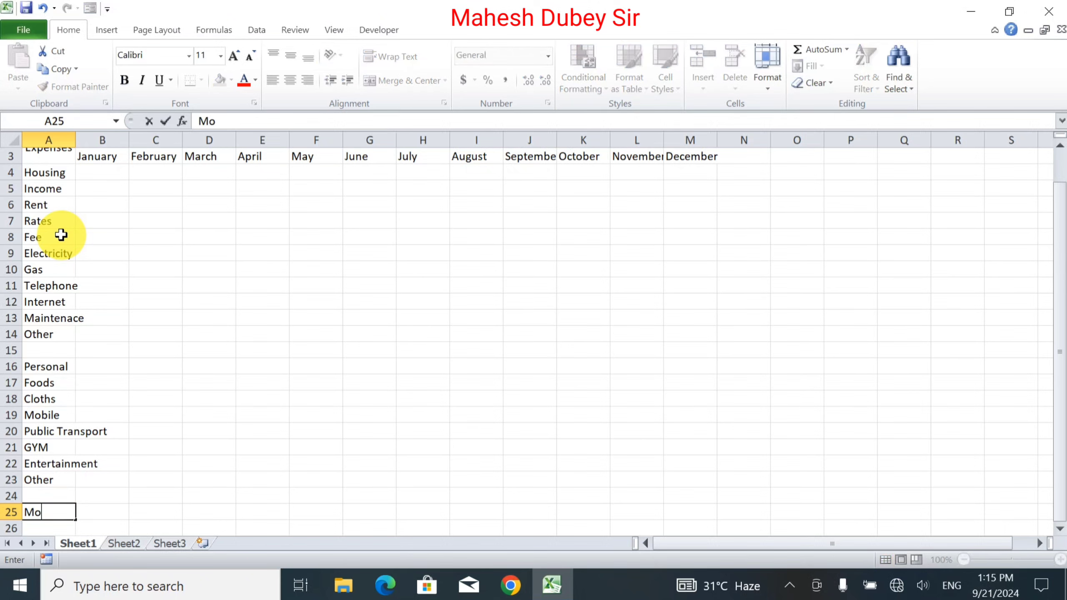
type("tor Vichi")
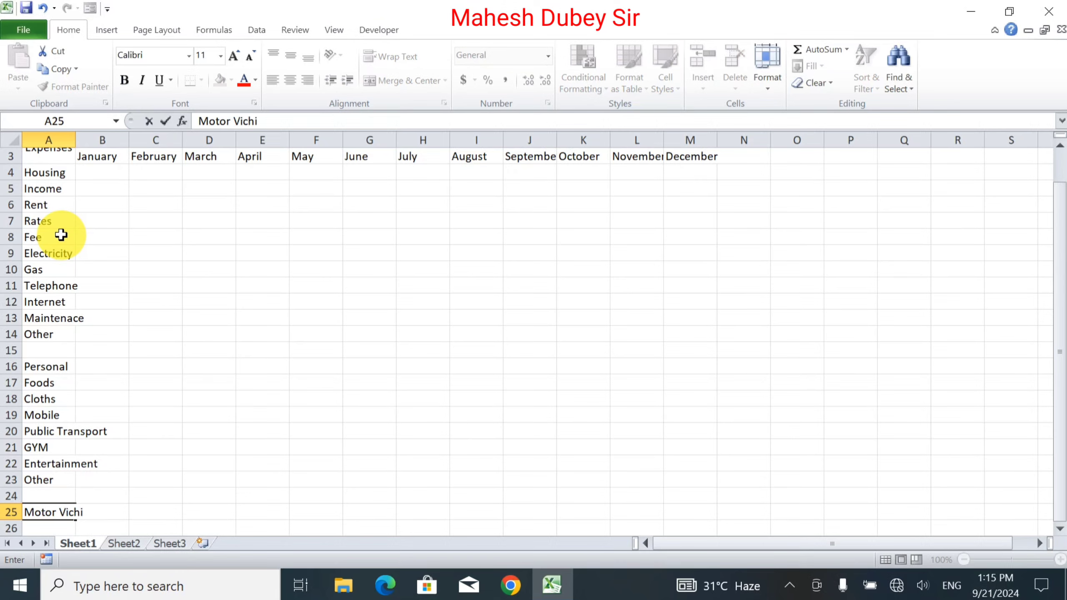
type("cle")
key("Return")
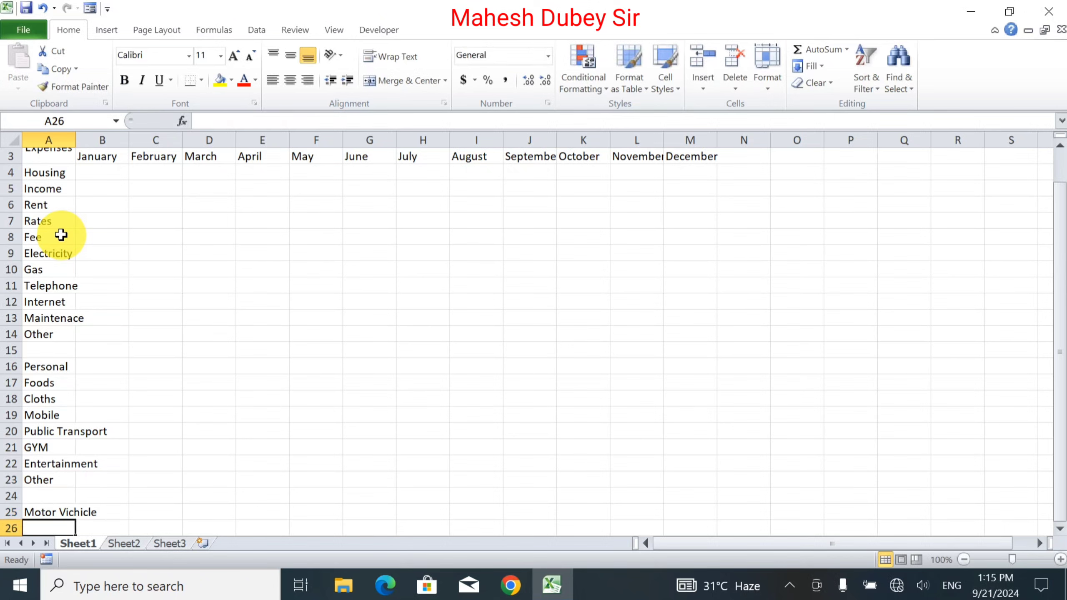
- Change the spelling of the group label in A25 to Motor Vechicle
key("Up")
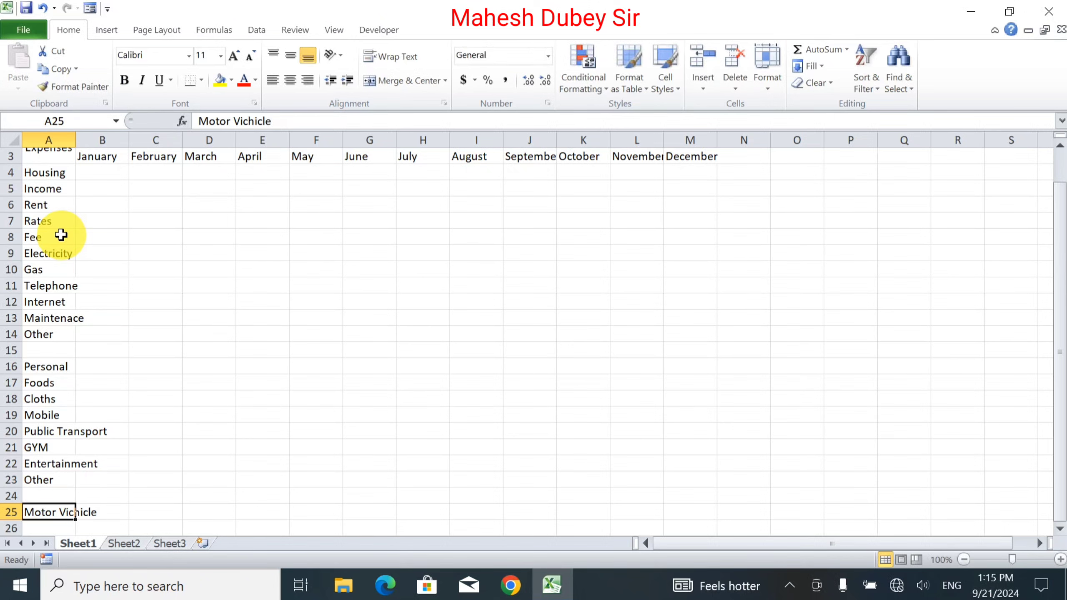
left_click(245, 119)
key("BackSpace")
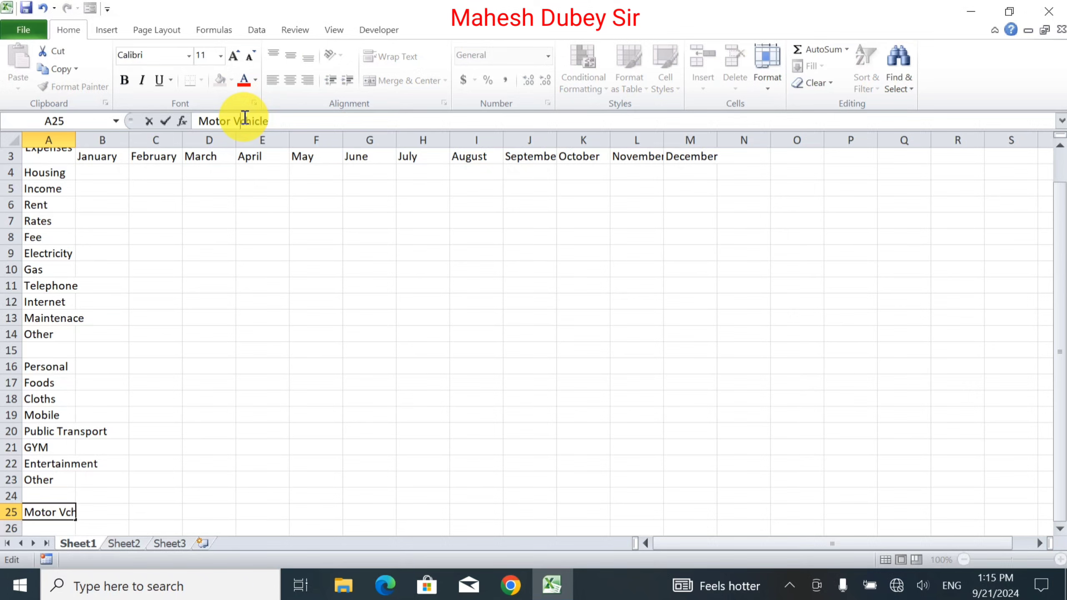
type("e")
key("End")
key("Return")
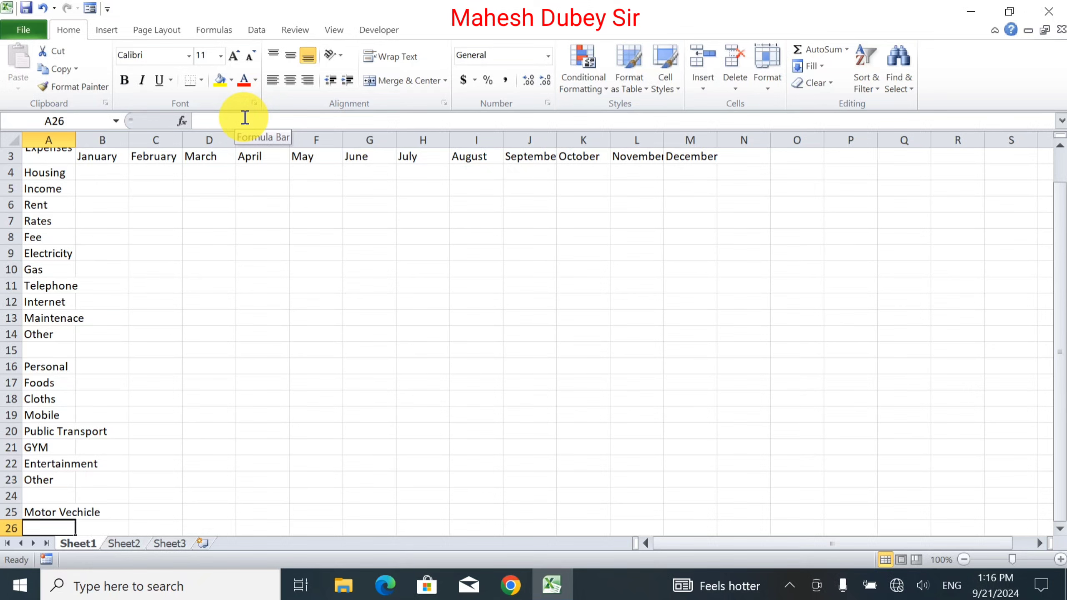
- Enter Fuel in A26 and Insurance in A27 as the first row labels of the Motor Vechicle group
type("Ful")
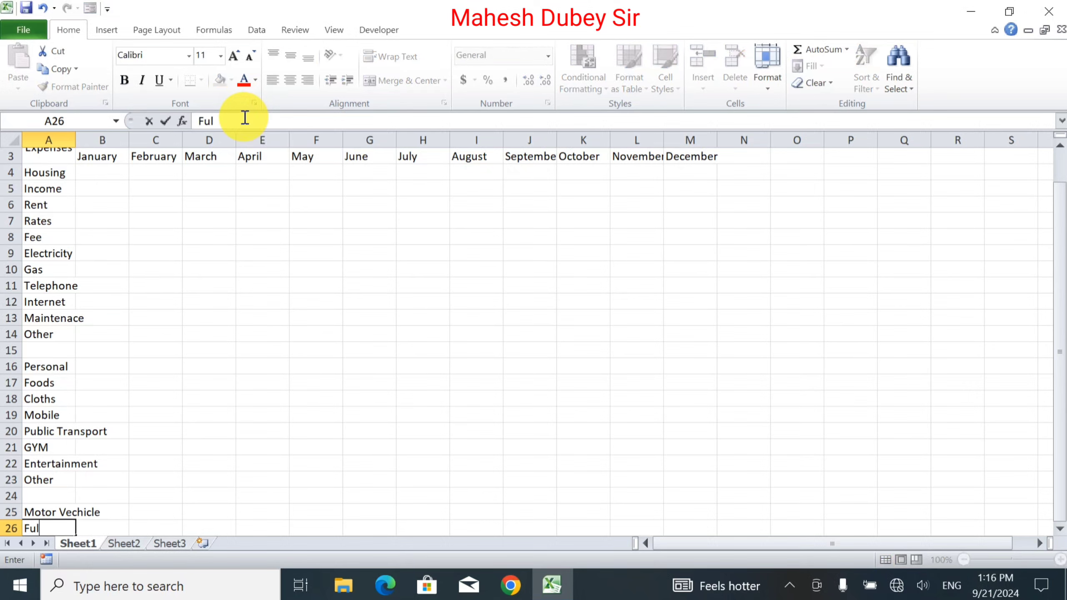
key("BackSpace")
type("el")
key("Return")
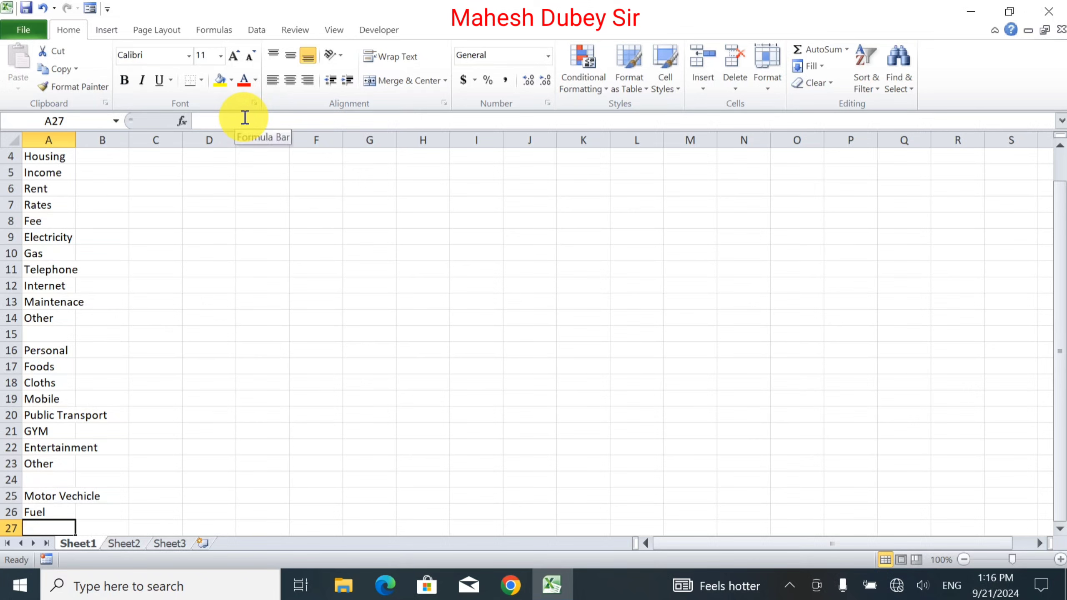
type("In")
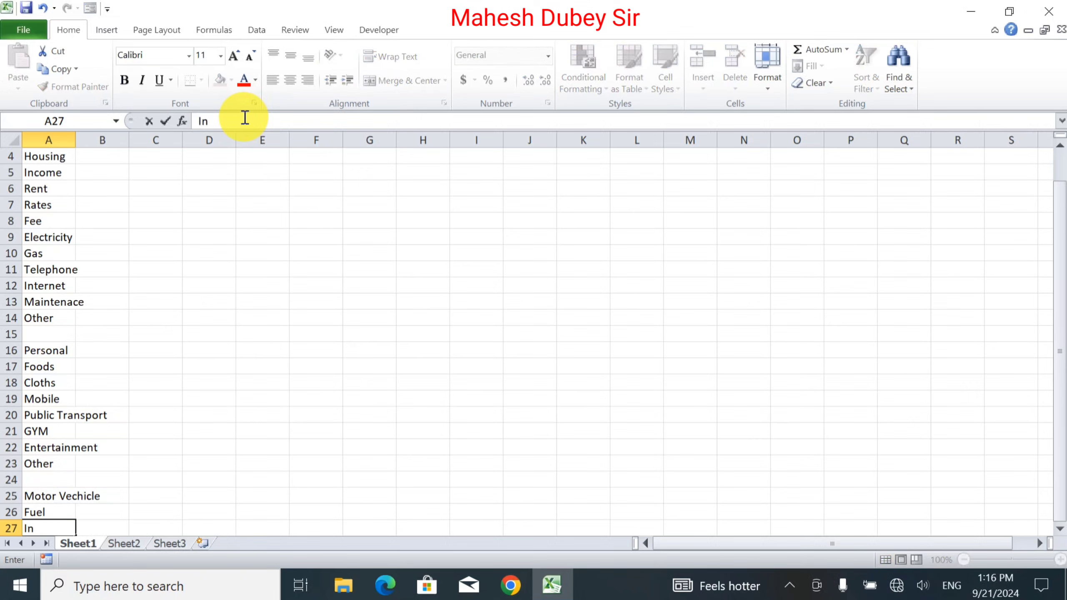
type("surance")
key("Return")
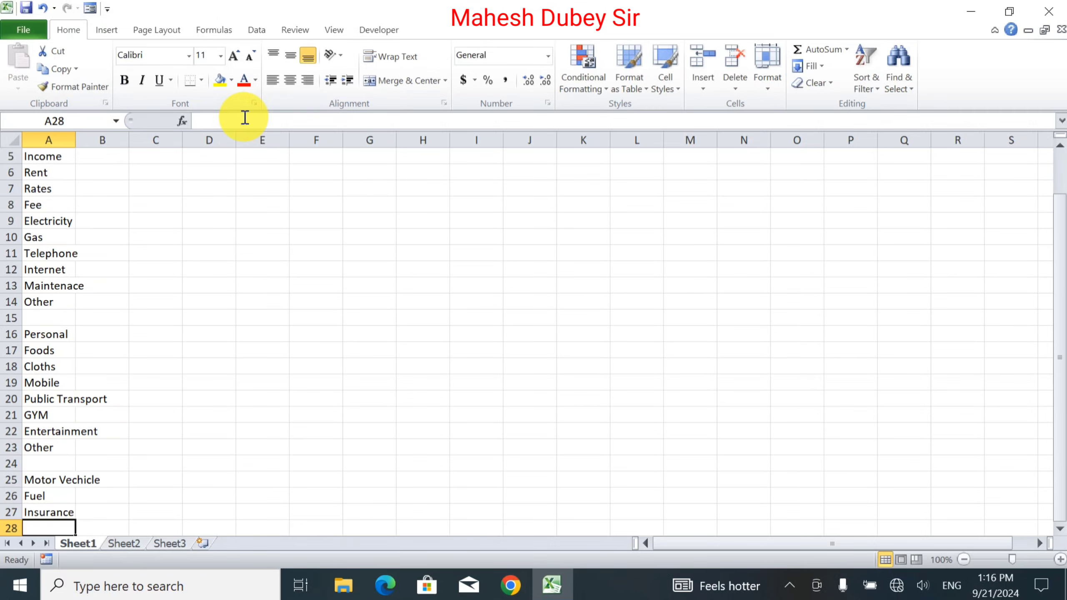
- Enter Registration in A28 and Licence in A29 as the row labels below Insurance
type("Re")
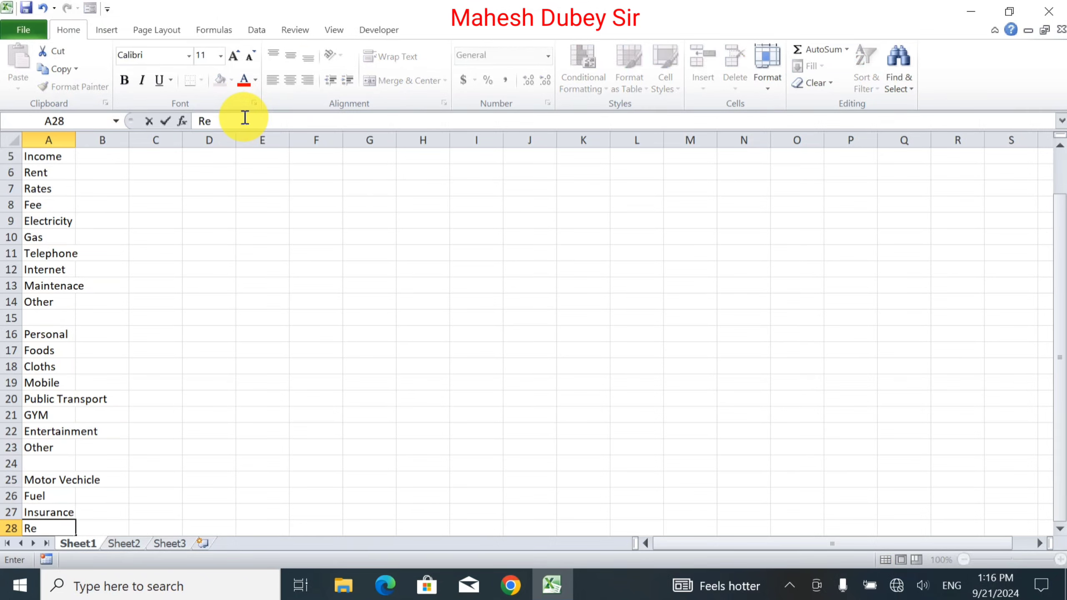
type("gistration")
key("Return")
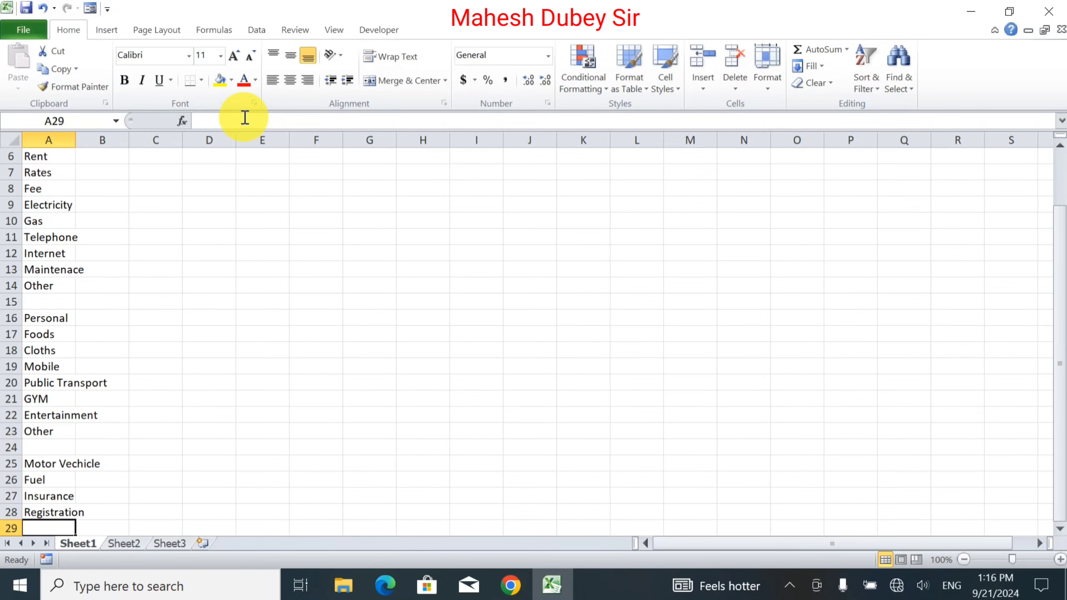
type("L")
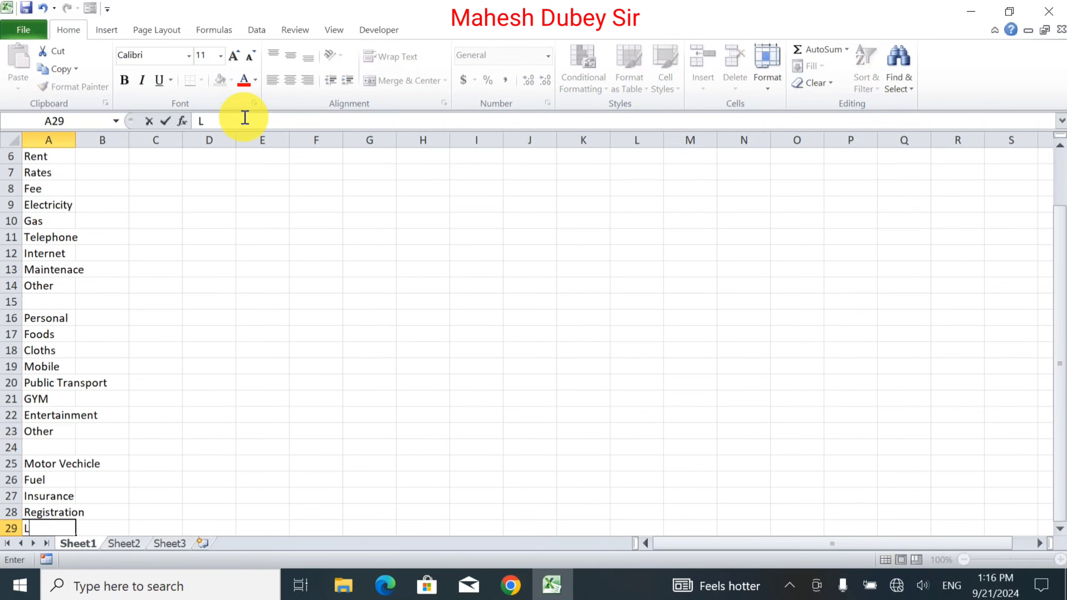
type("icence")
key("Return")
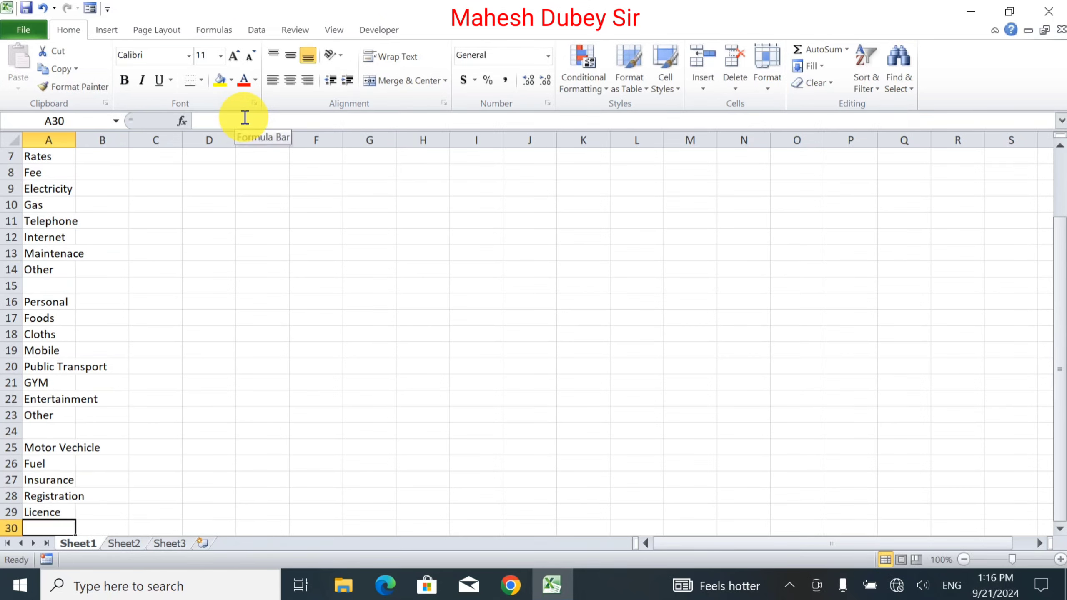
- Enter Car Parking in A30 and Service in A31 as the row labels below Licence
type("Car")
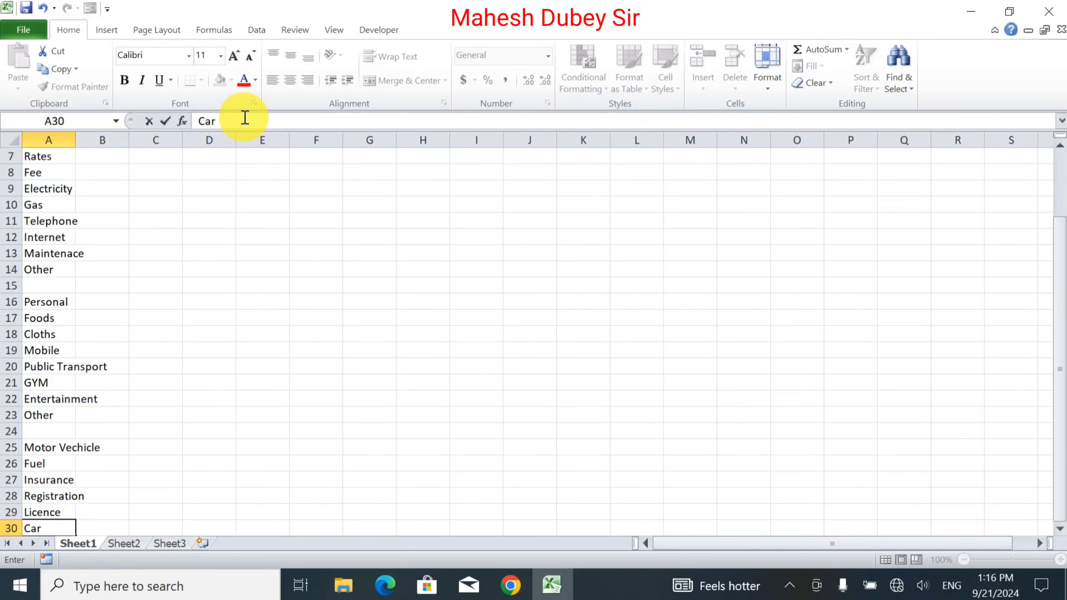
type(" Parking")
key("Return")
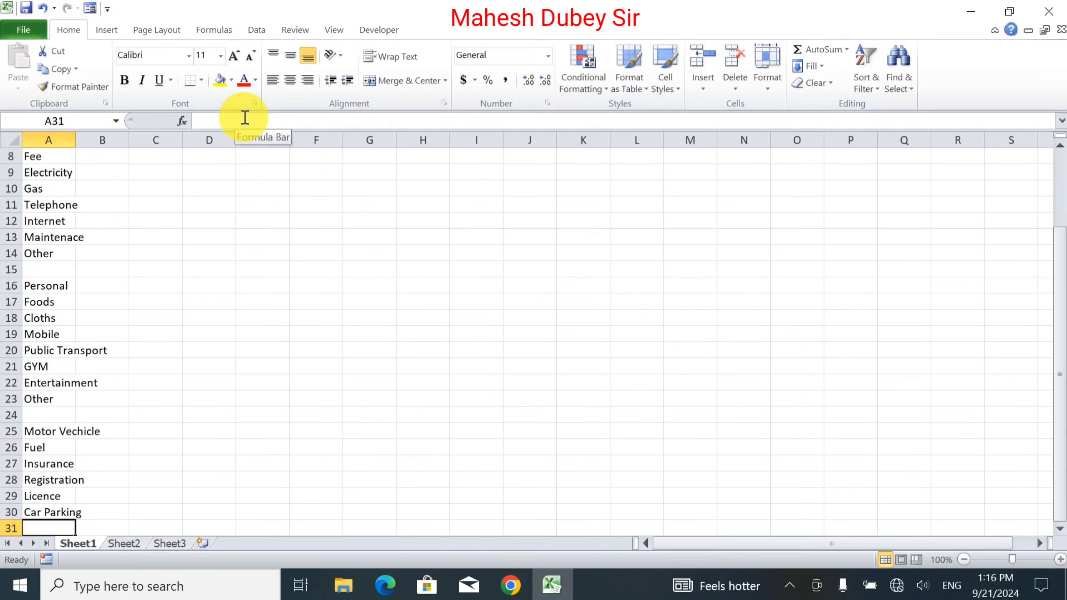
type("Serv")
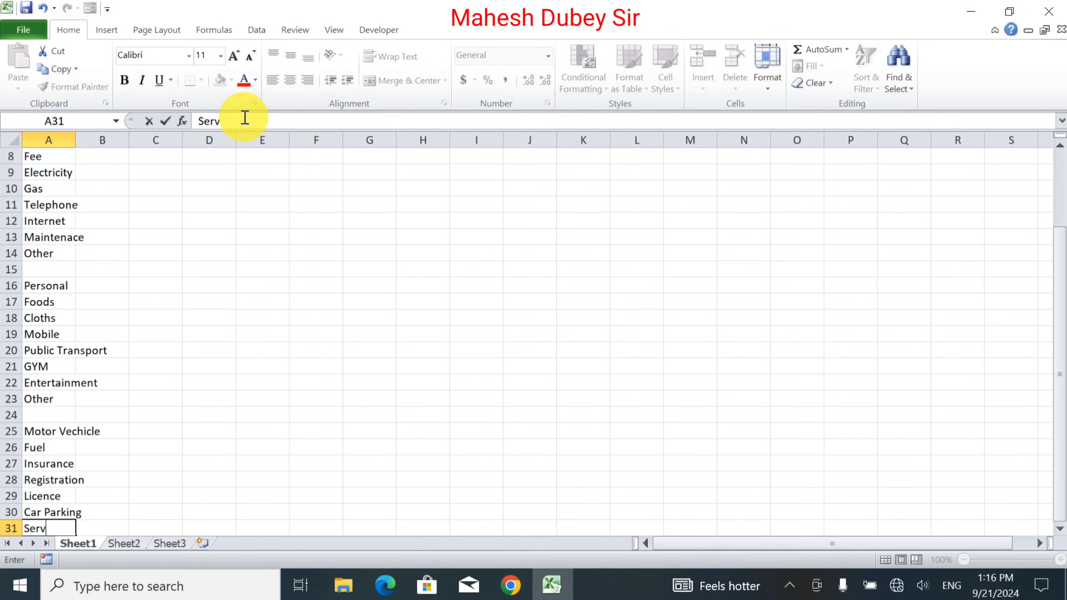
type("ice")
key("Return")
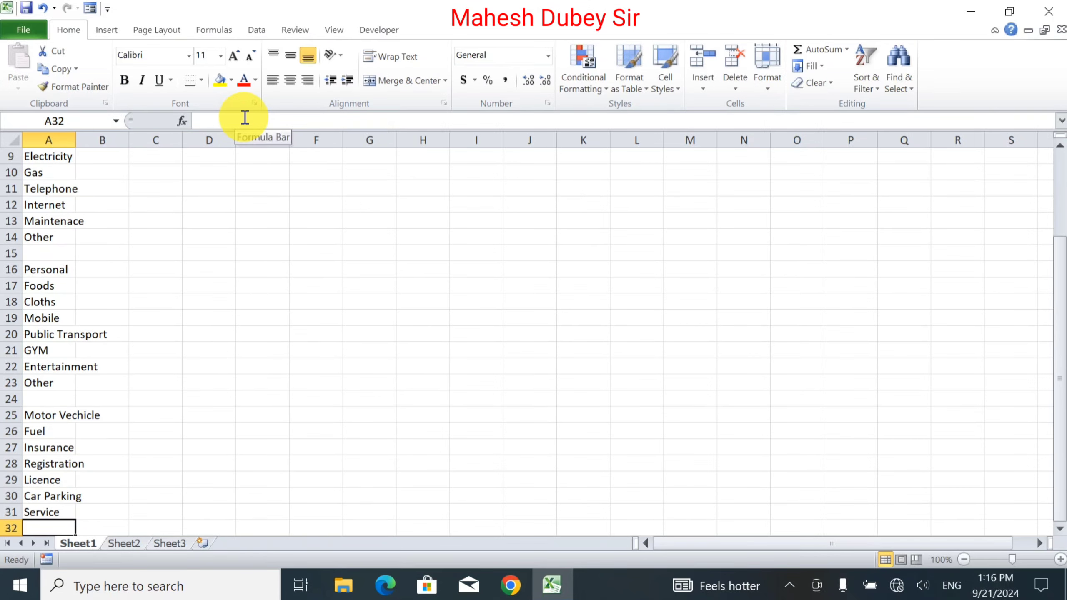
- Complete the Motor Vechicle group with Other in A32, then leave row 33 blank and enter Total in A34
type("Other")
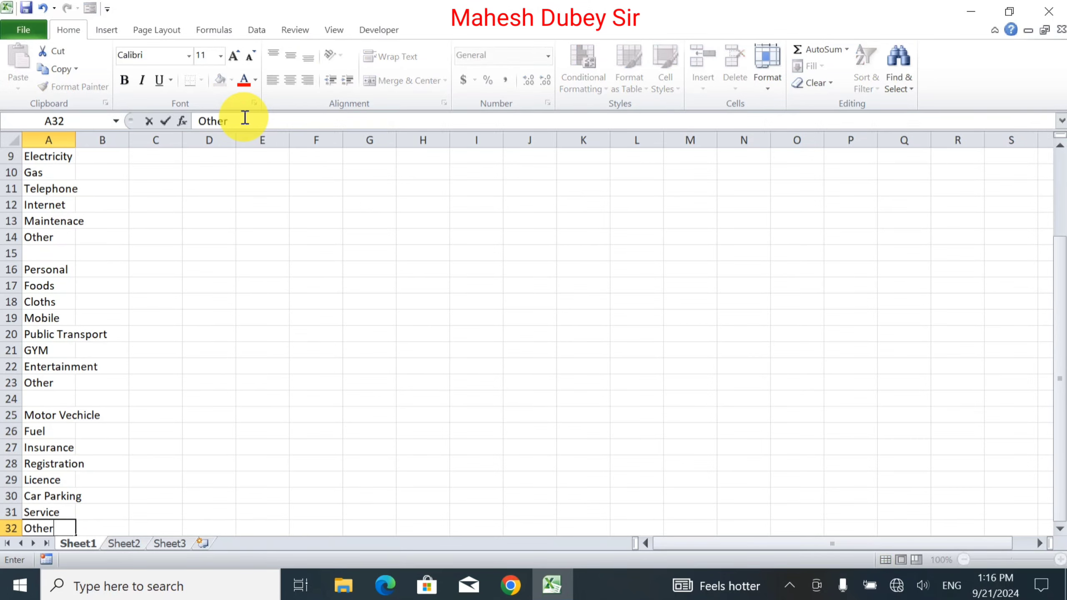
key("Return")
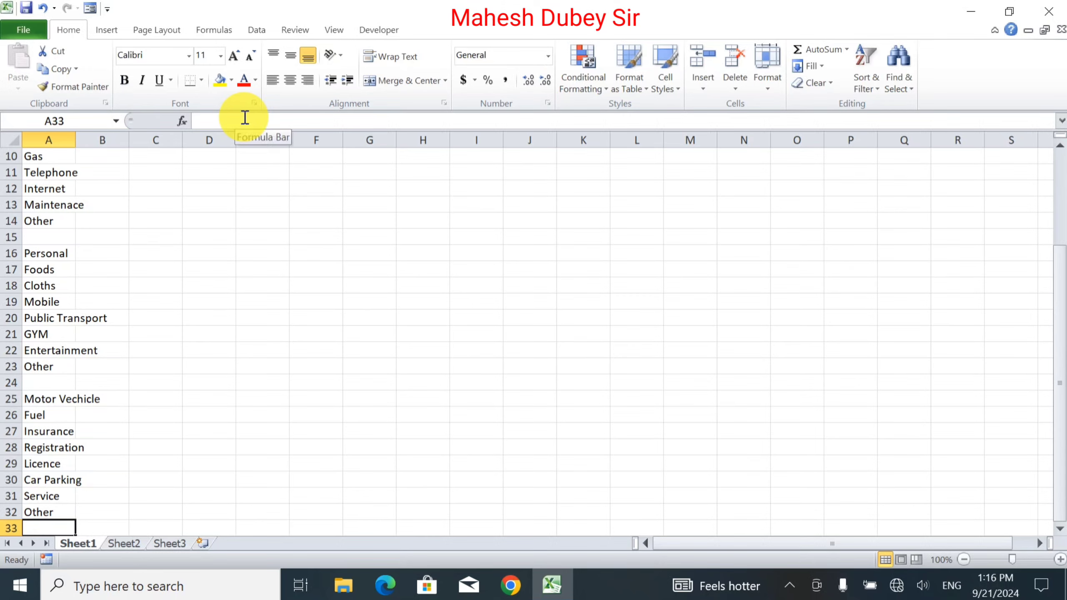
key("Return")
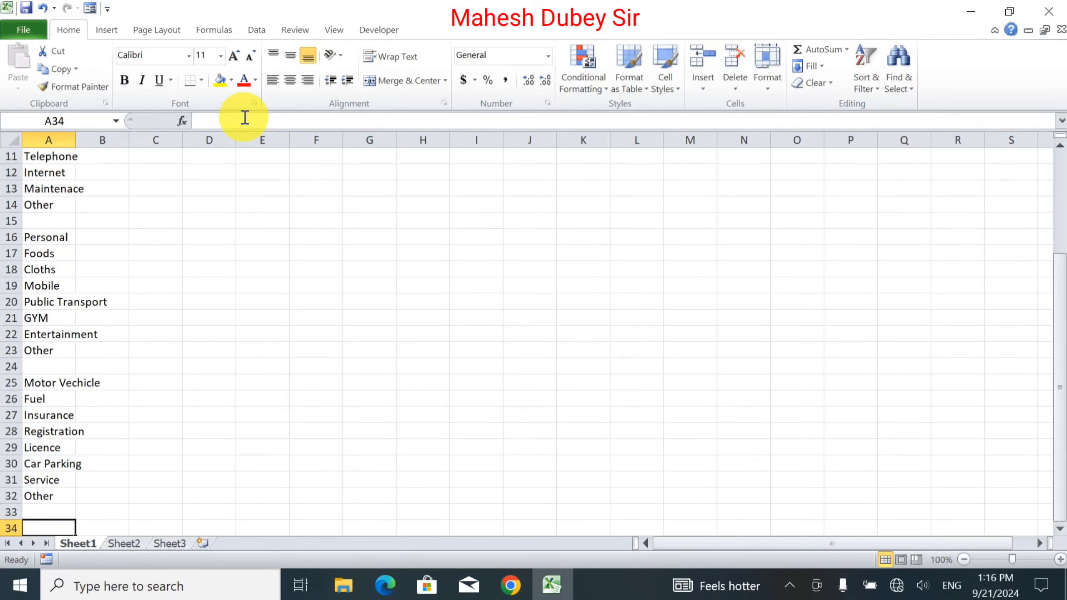
type("Total")
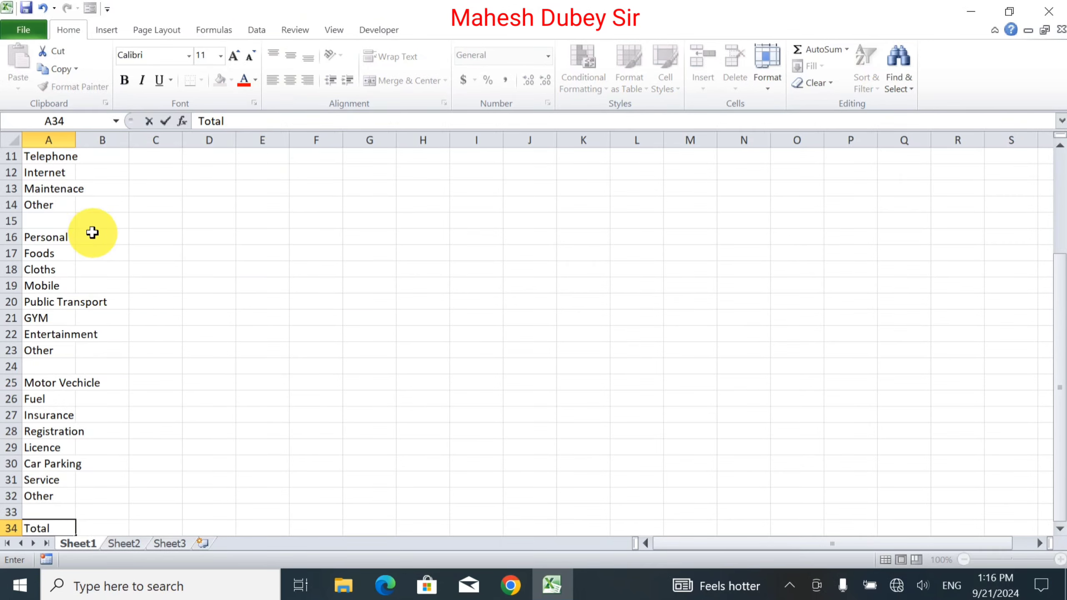
left_click(244, 273)
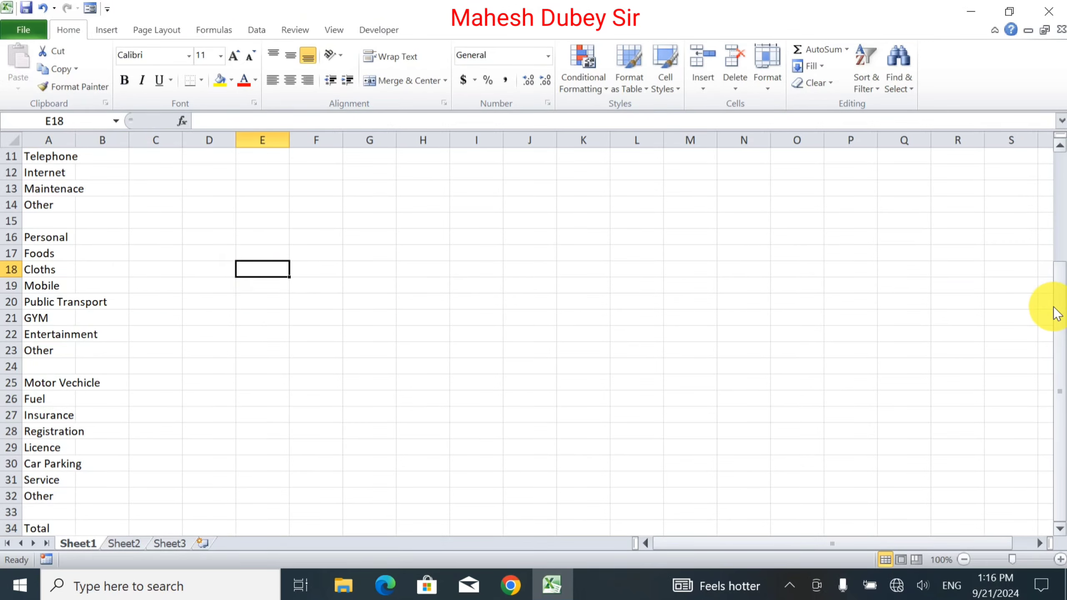
- Widen column A so that the longest expense labels fit inside it
left_click_drag(1056, 309, 1057, 188)
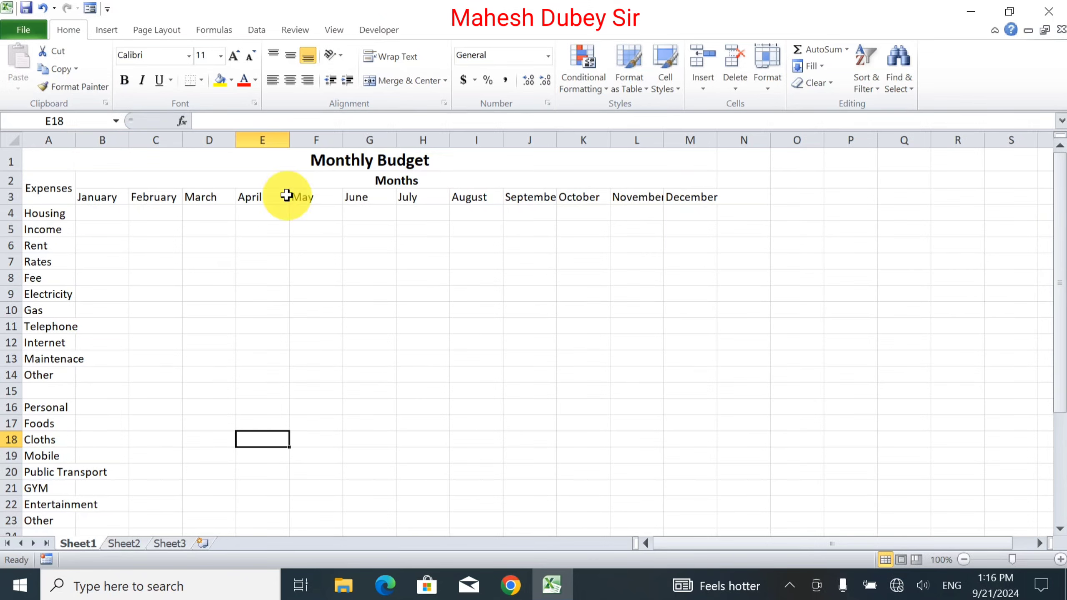
left_click_drag(75, 137, 117, 153)
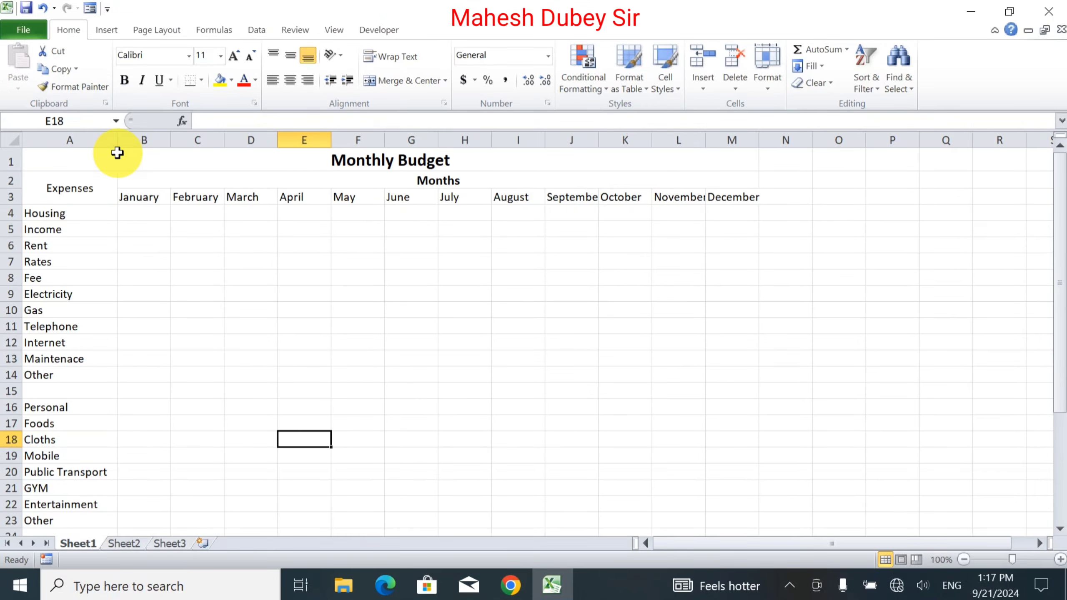
- Format the group headings Housing in A4 and Personal in A16 as bold with font size 12
left_click(57, 214)
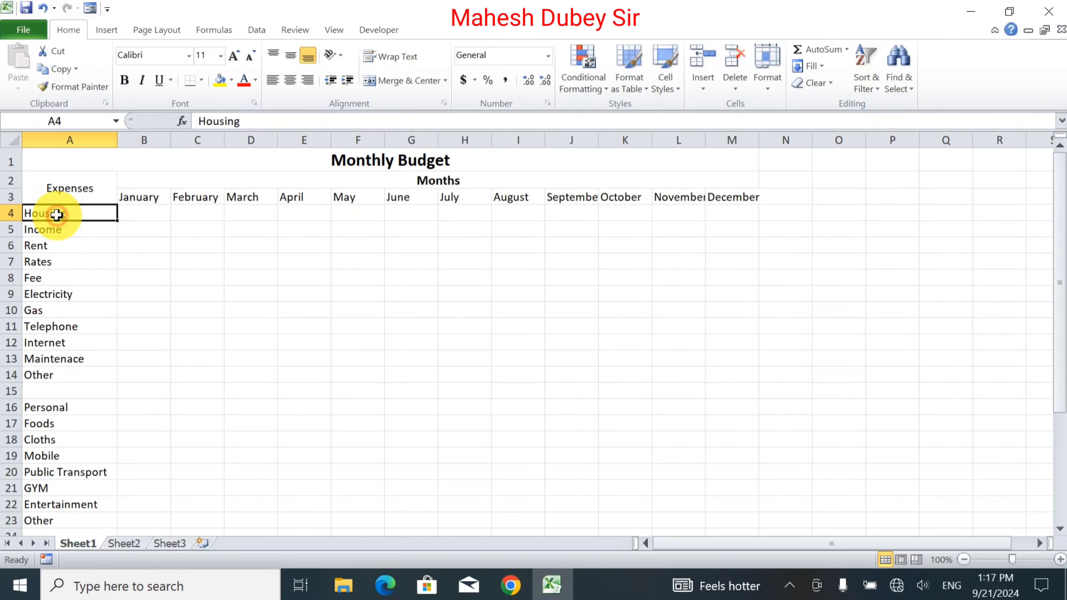
left_click(232, 59)
left_click(124, 80)
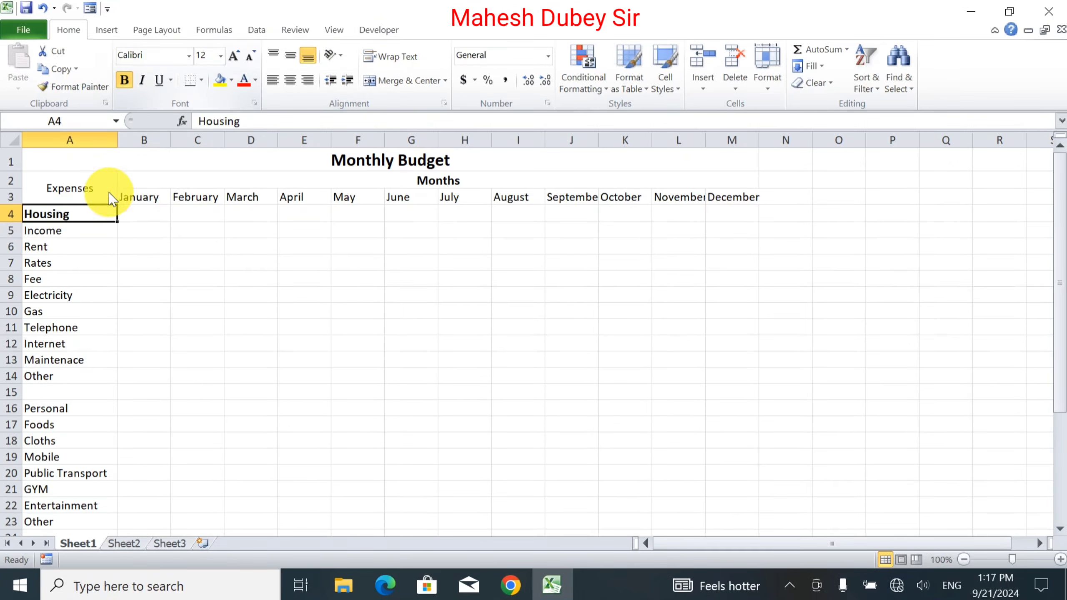
left_click(58, 409)
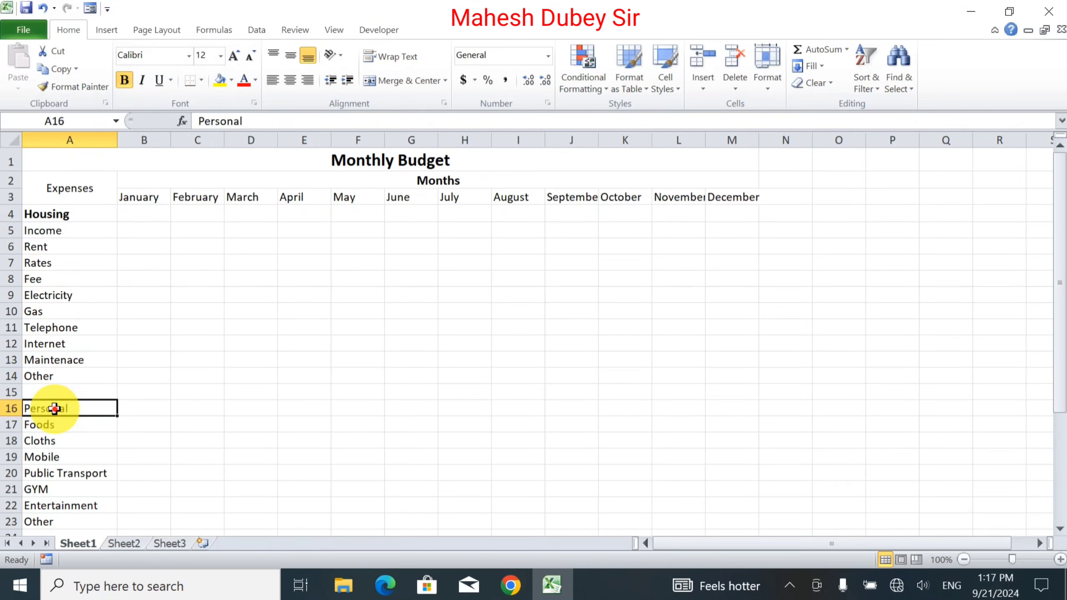
left_click(126, 80)
left_click(234, 56)
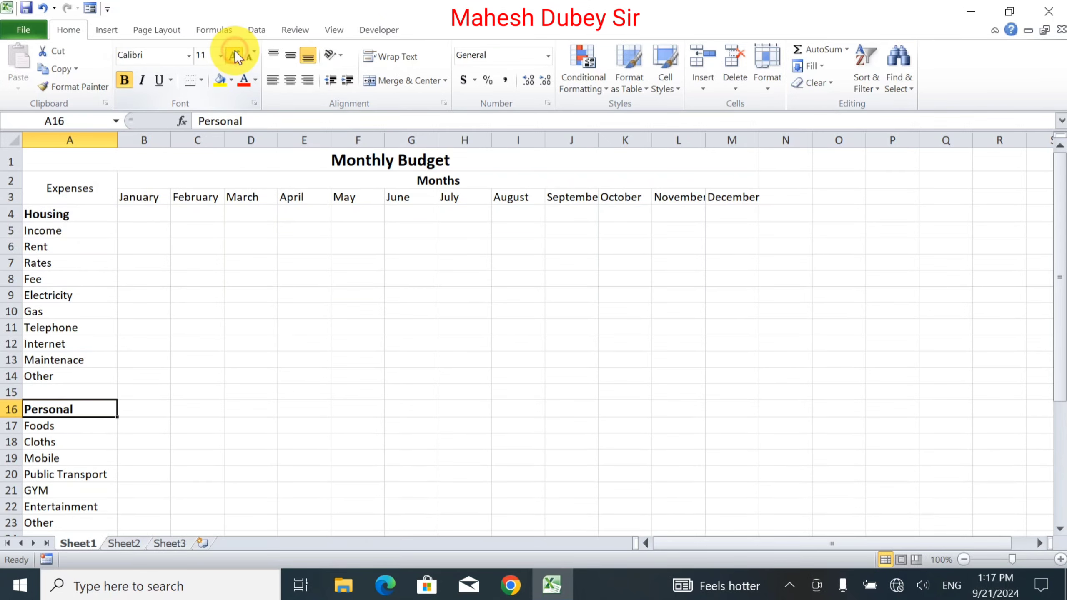
- Format the Motor Vechicle group heading in A25 as bold with font size 12
left_click_drag(1058, 222, 1065, 333)
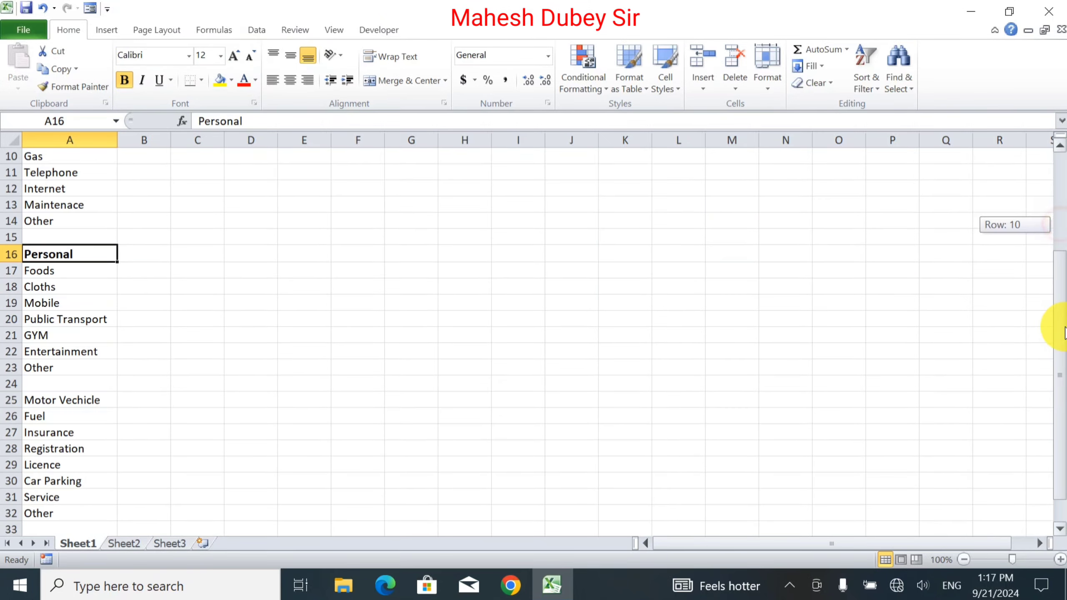
left_click(78, 399)
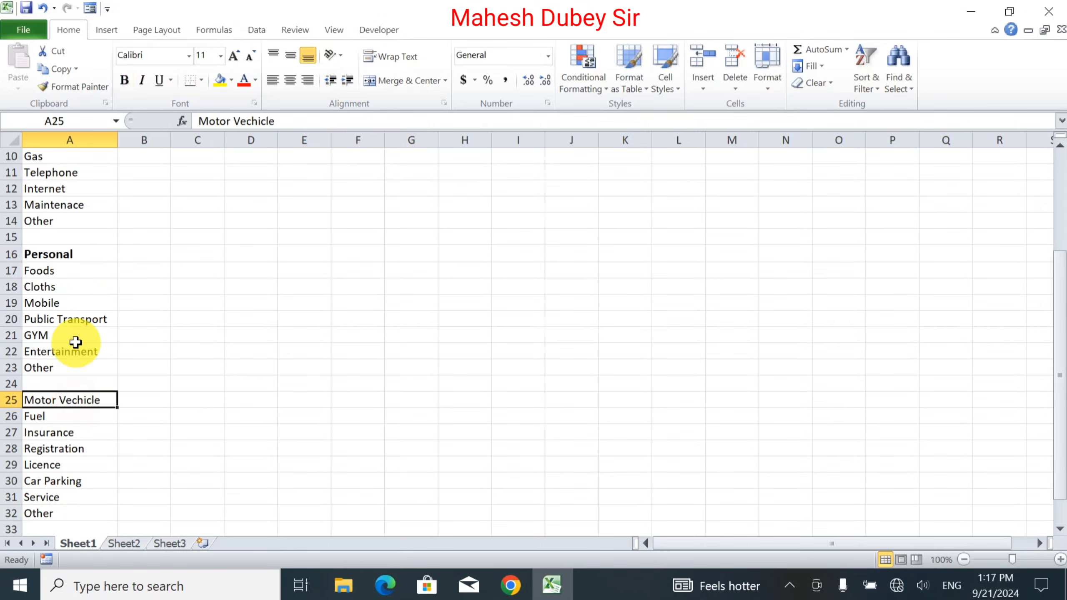
left_click(124, 79)
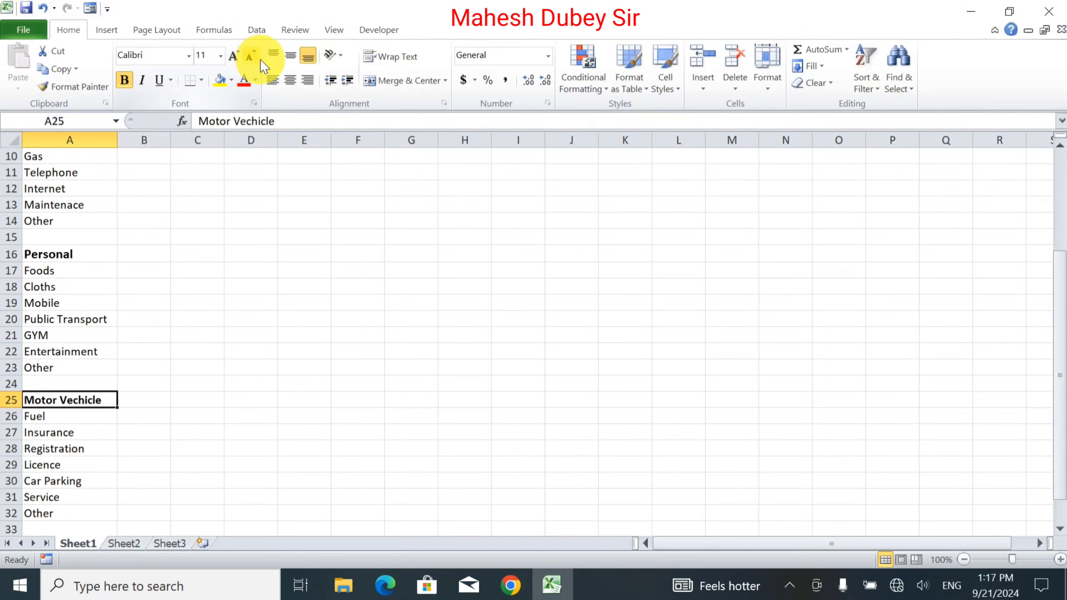
left_click(233, 55)
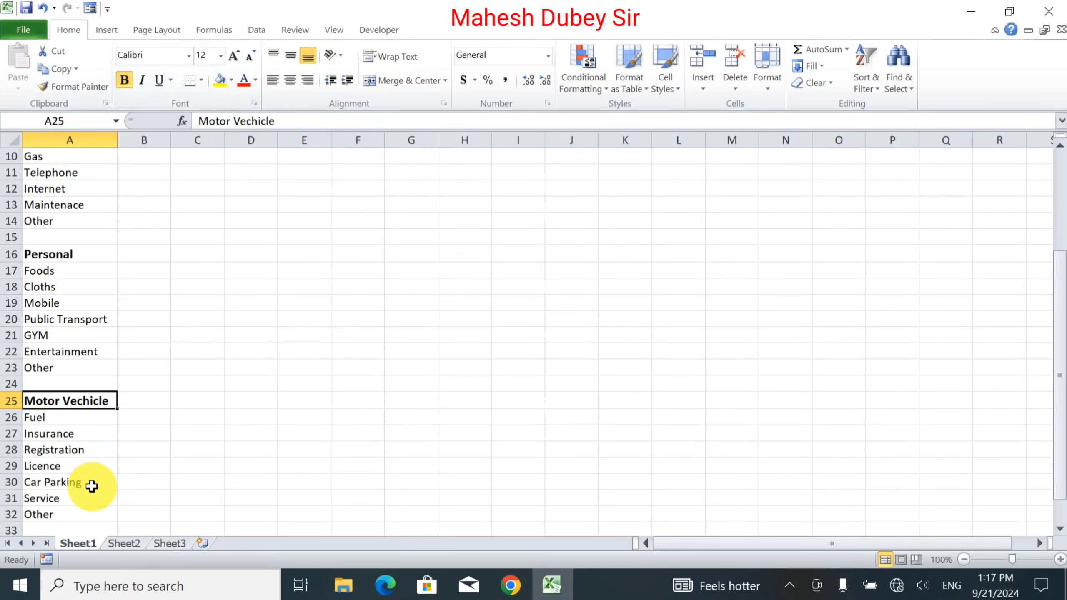
left_click(88, 513)
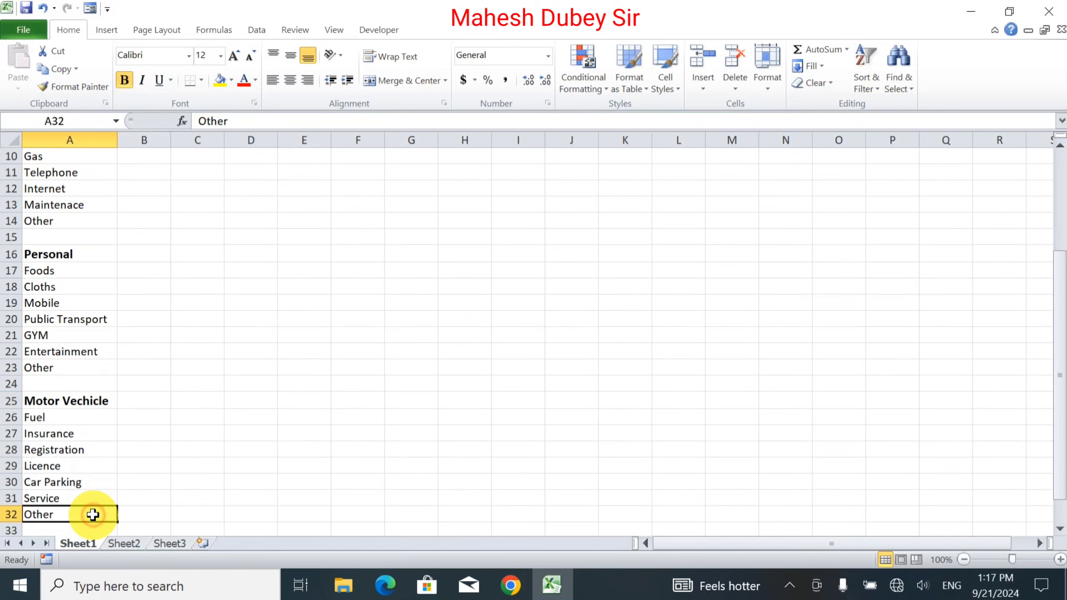
key("Up")
key("Up")
key("Down")
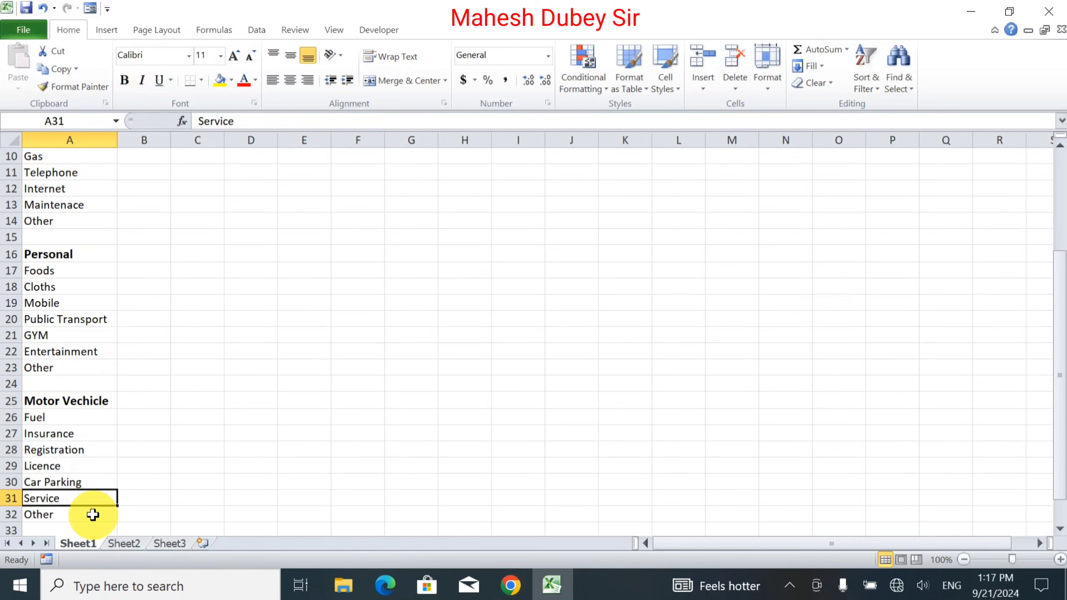
key("Down")
key("Down")
key("Down")
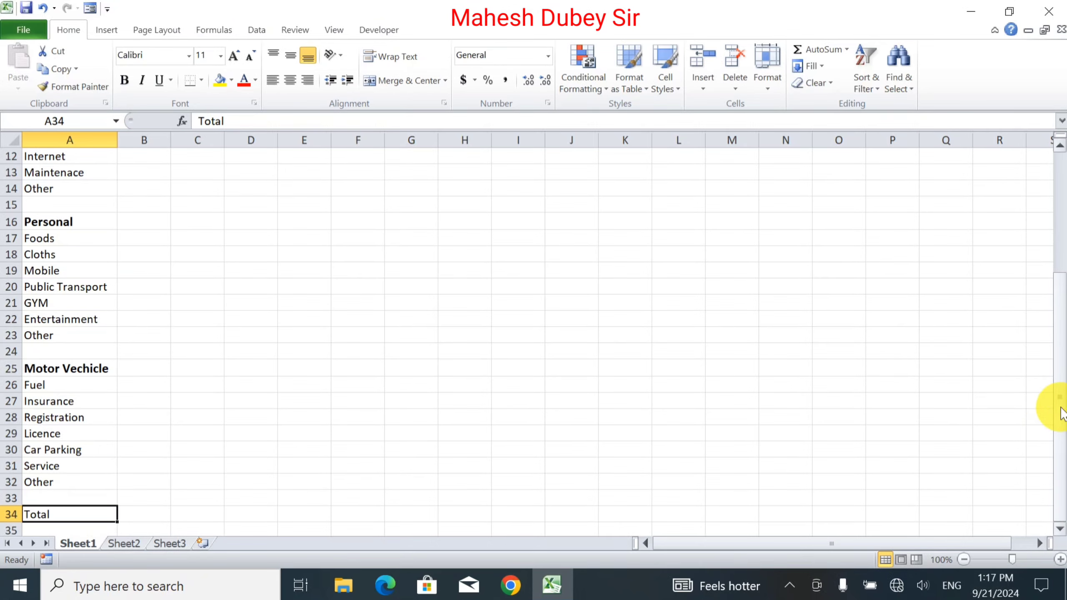
- Apply All Borders to the whole budget table from the Expenses and Months headers through the Total row, A2:M34
left_click_drag(1059, 407, 1052, 227)
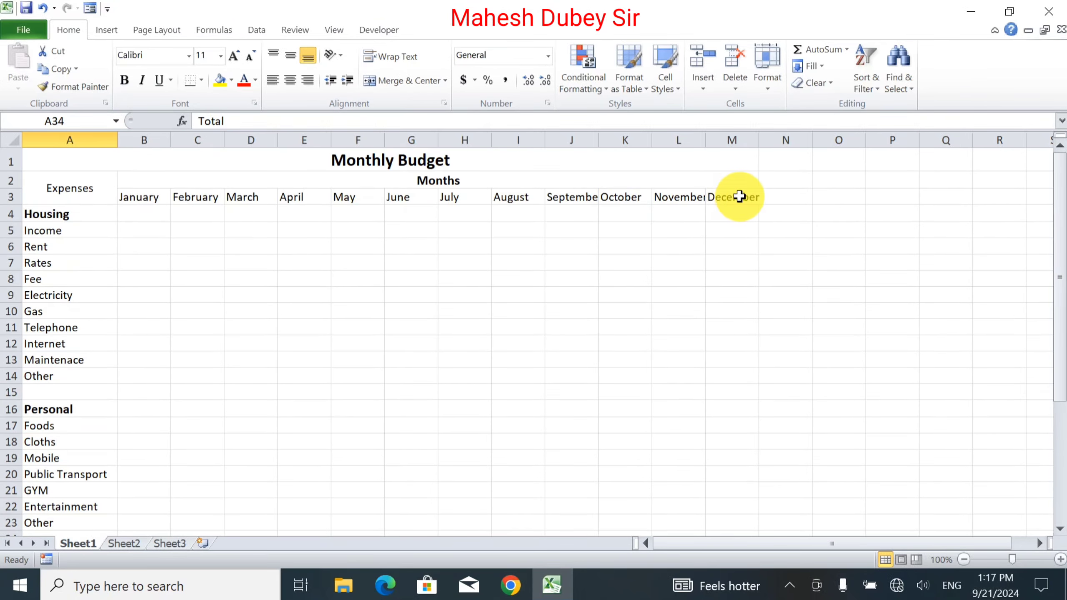
left_click_drag(740, 196, 8, 515)
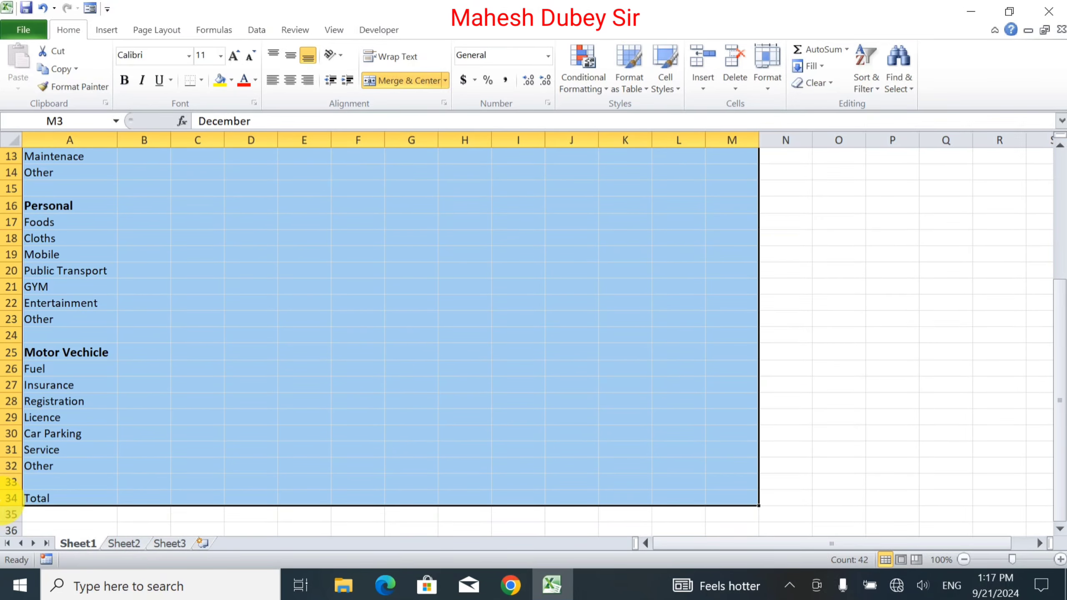
left_click(202, 81)
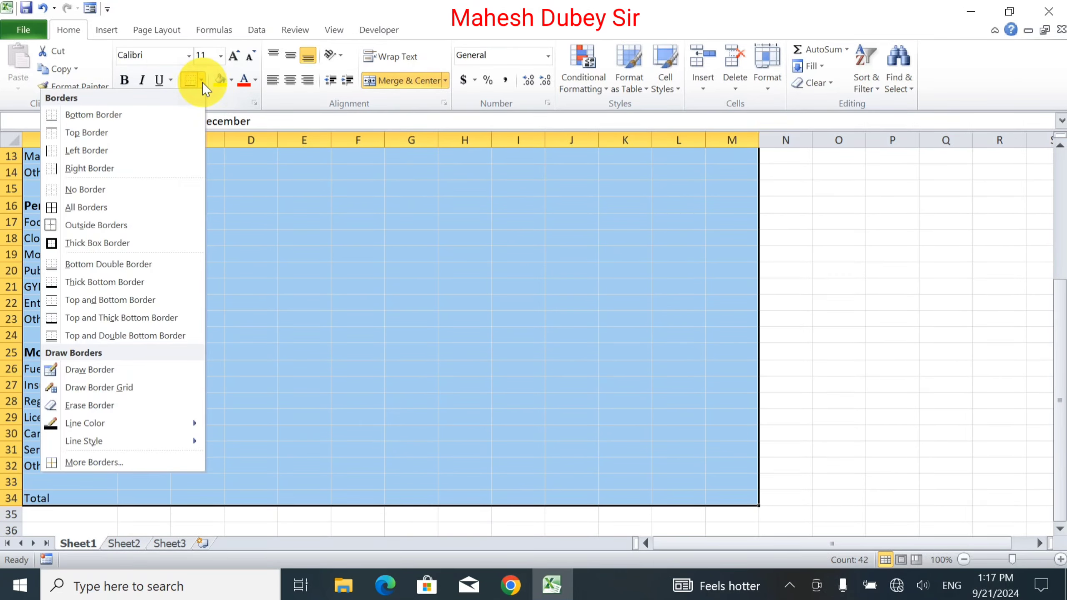
left_click(112, 209)
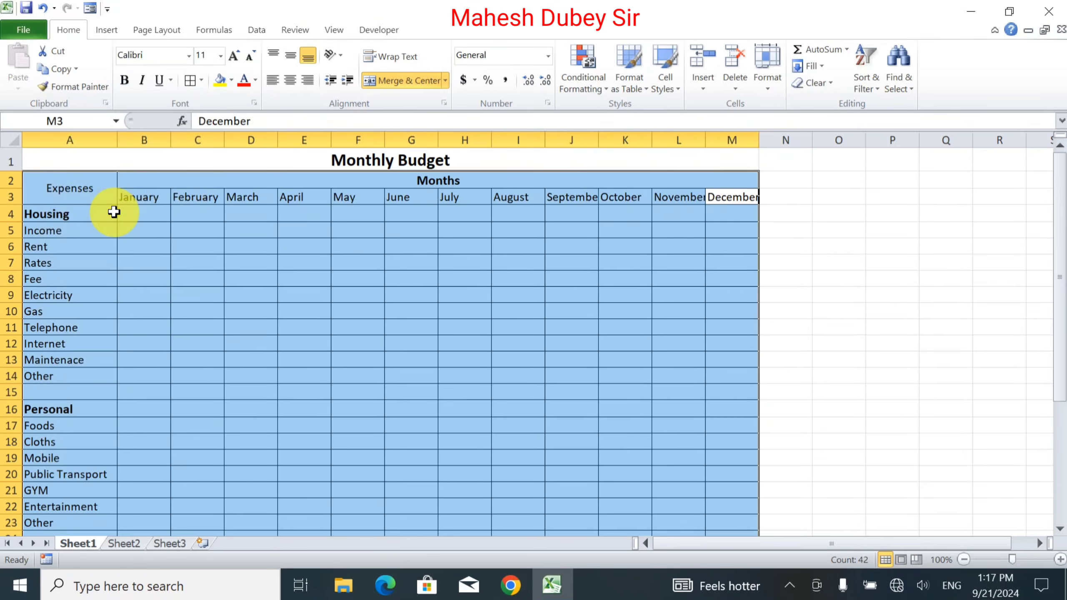
left_click(201, 269)
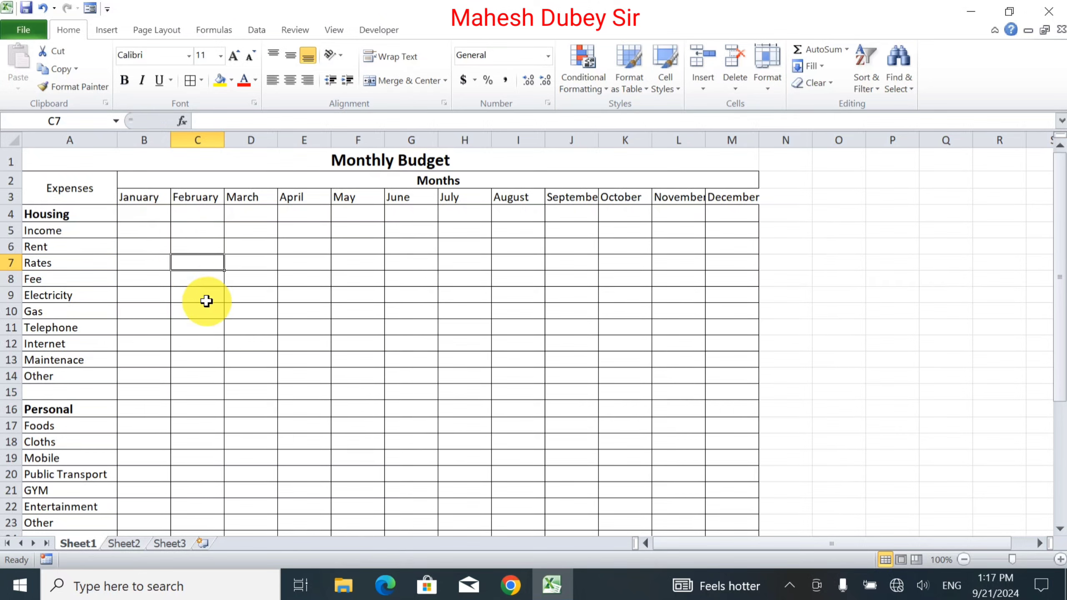
- Label A15 as Total and sum January's Housing expenses in B15 with =SUM(B4:B14)
left_click(35, 391)
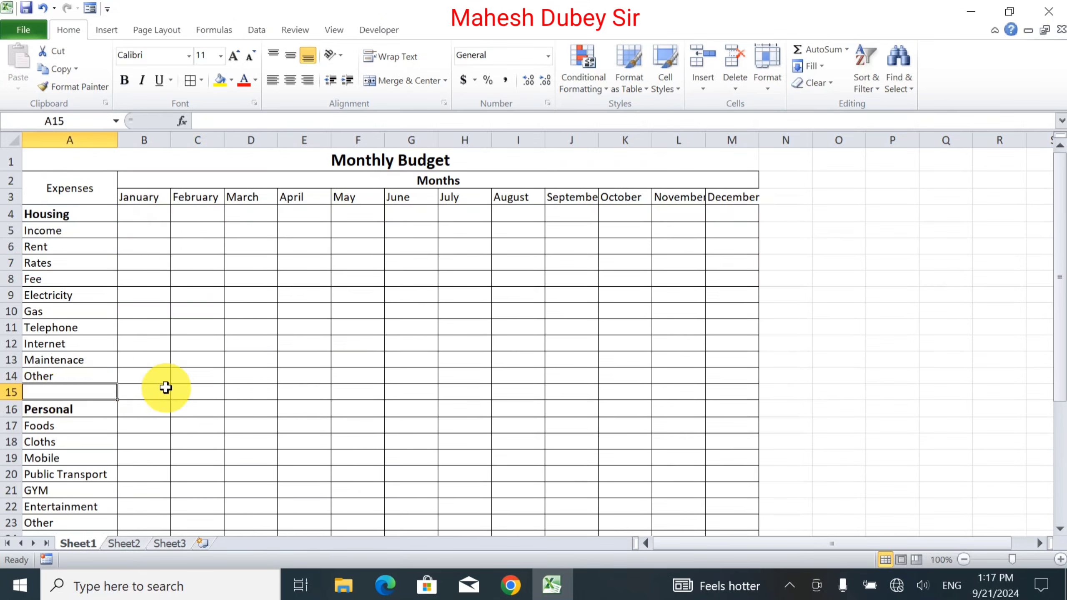
type("Total")
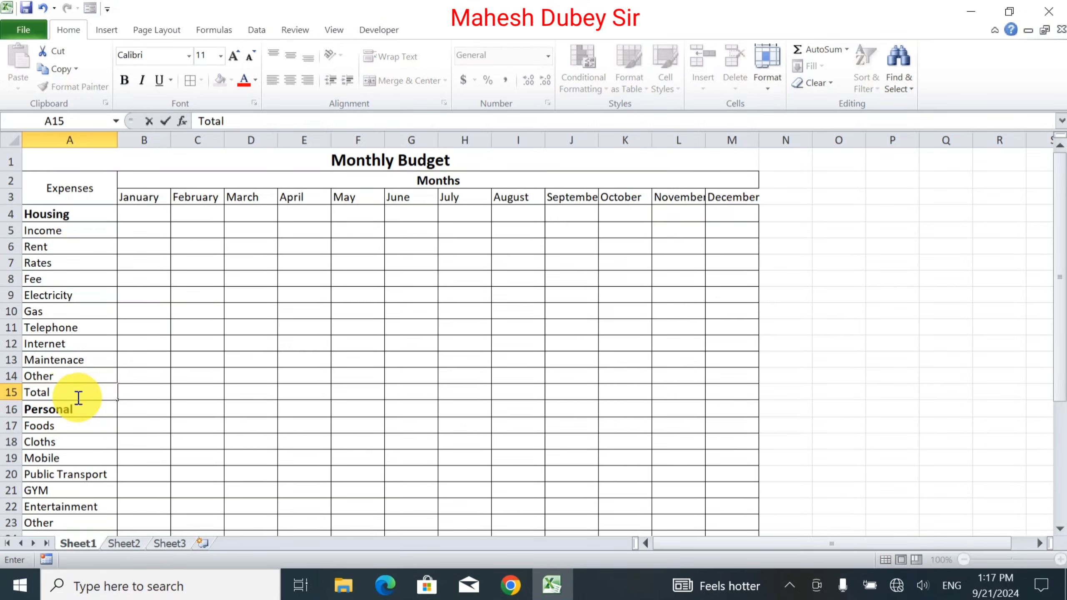
key("Tab")
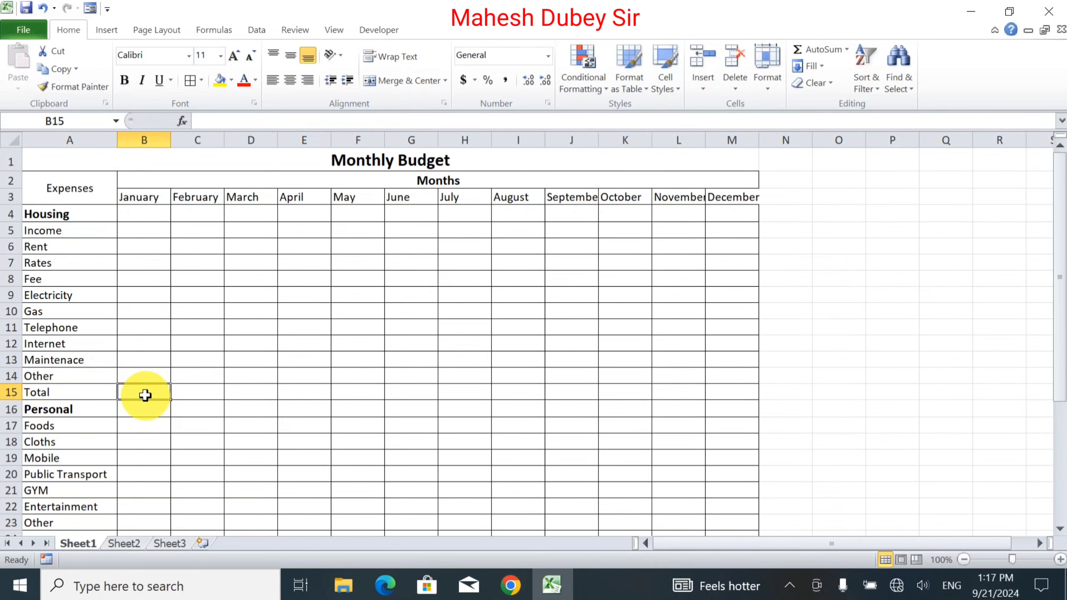
type("=")
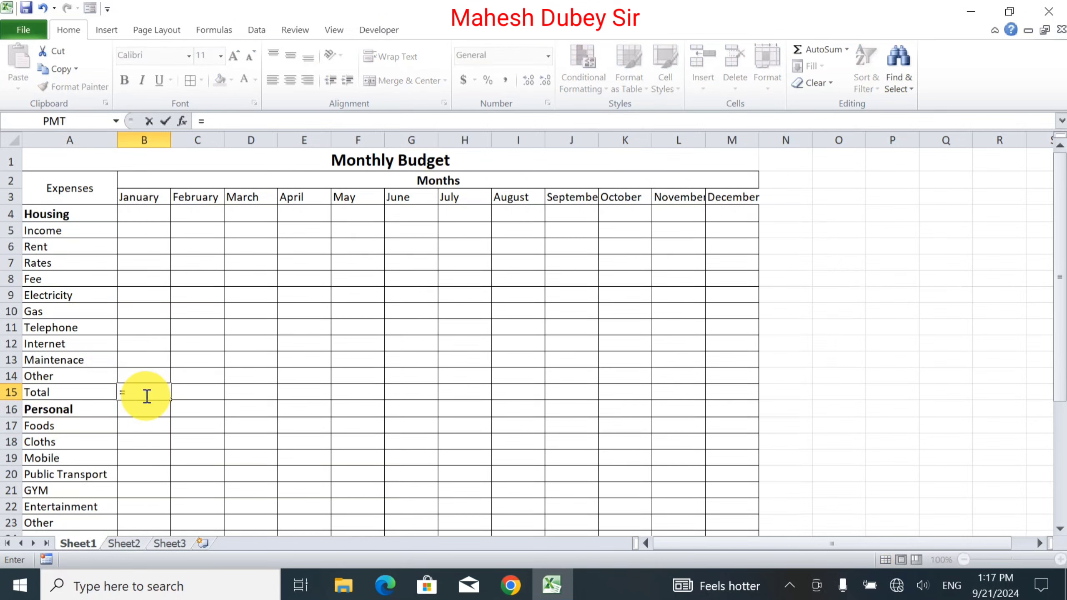
type("sum")
type("(")
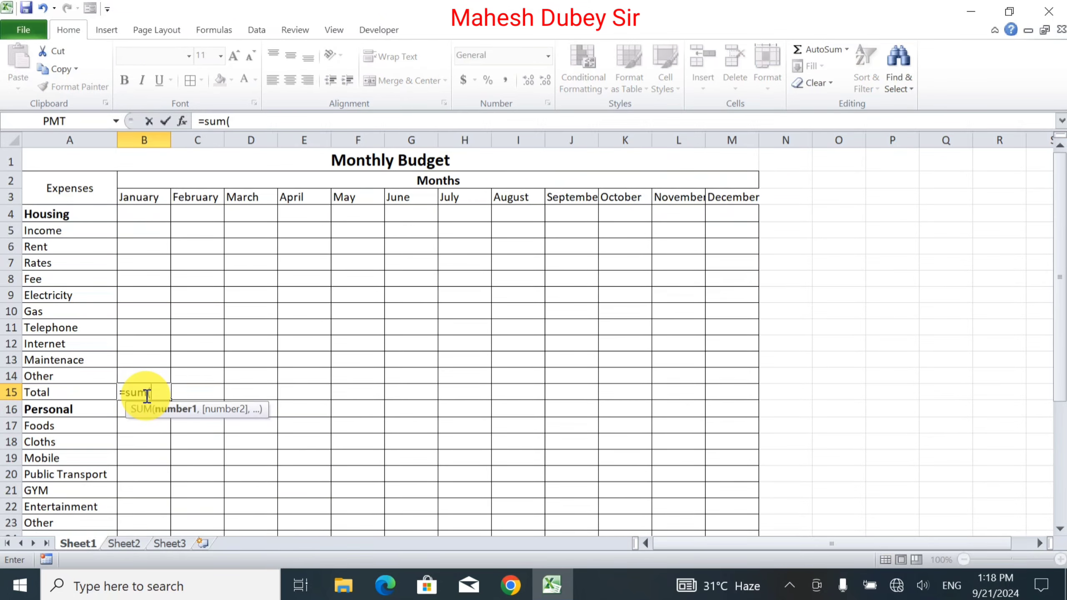
left_click_drag(139, 219, 147, 370)
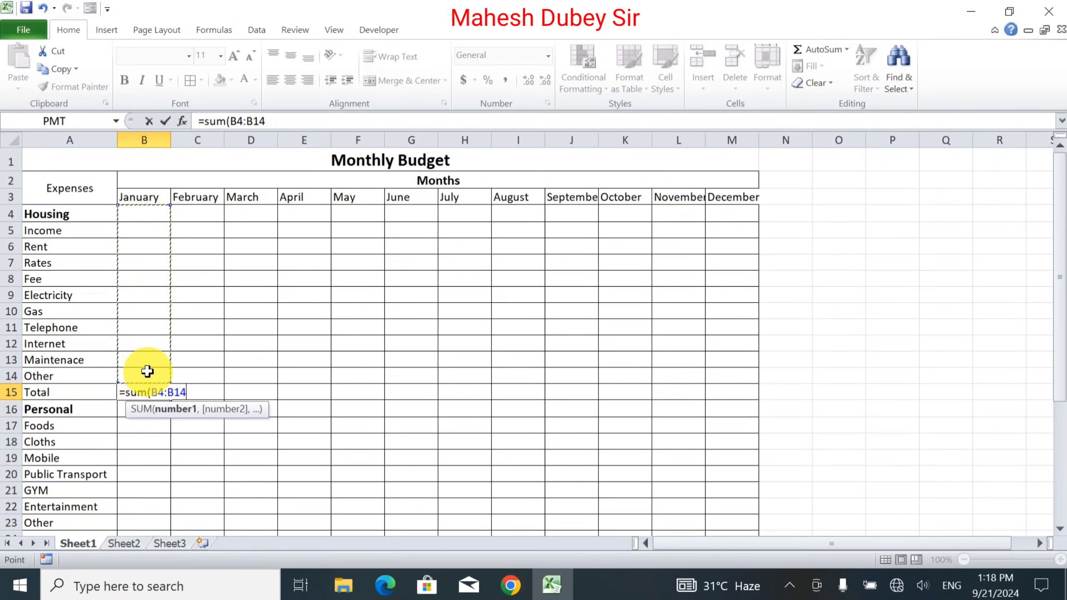
key("Return")
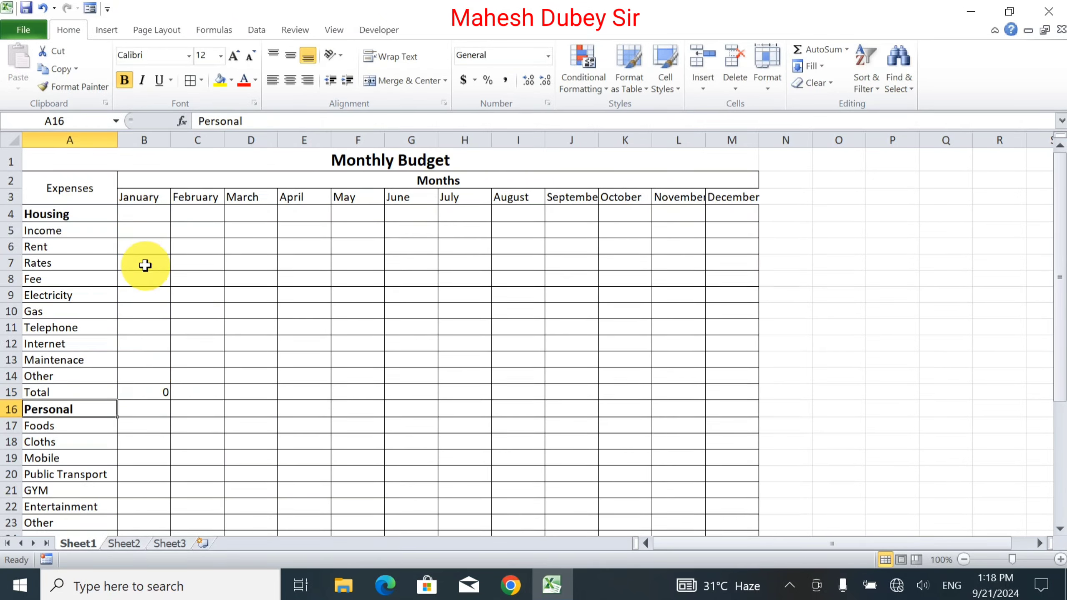
left_click(168, 397)
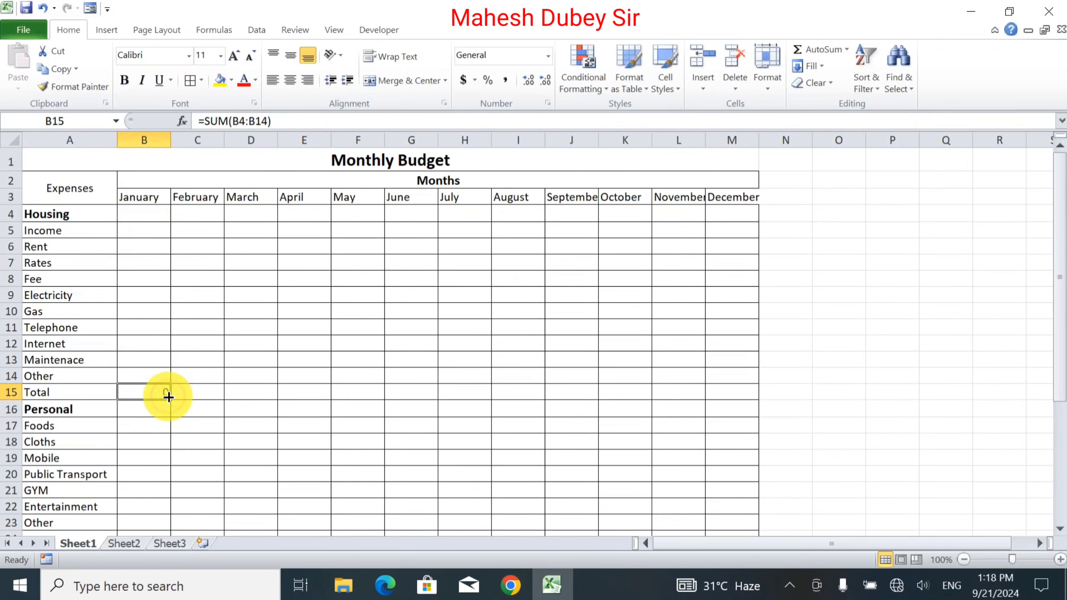
- Enter 5000 as the January Rent amount in B6
left_click(137, 231)
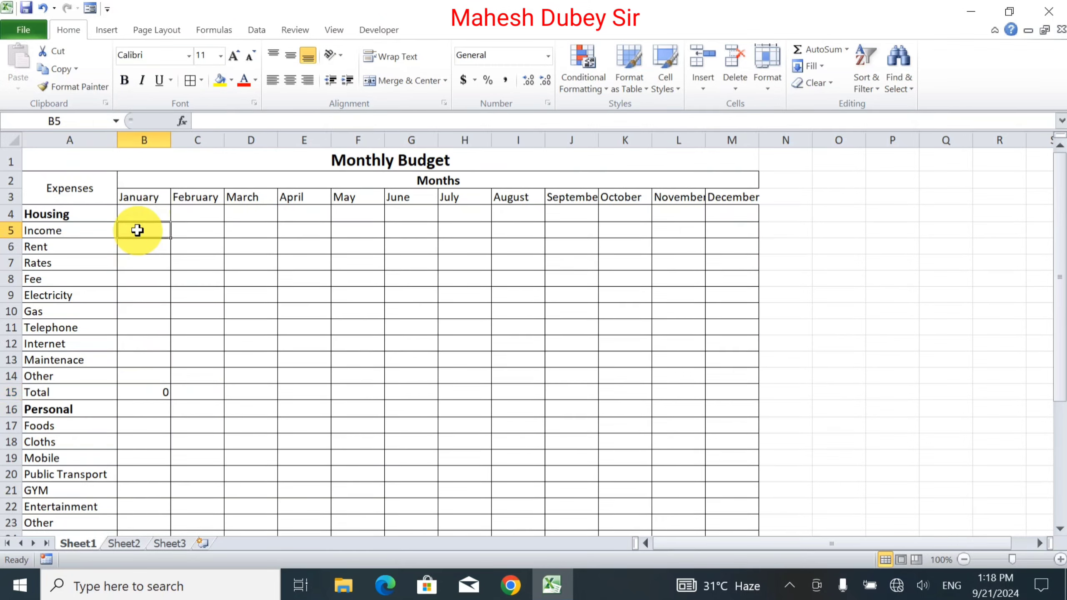
left_click(148, 249)
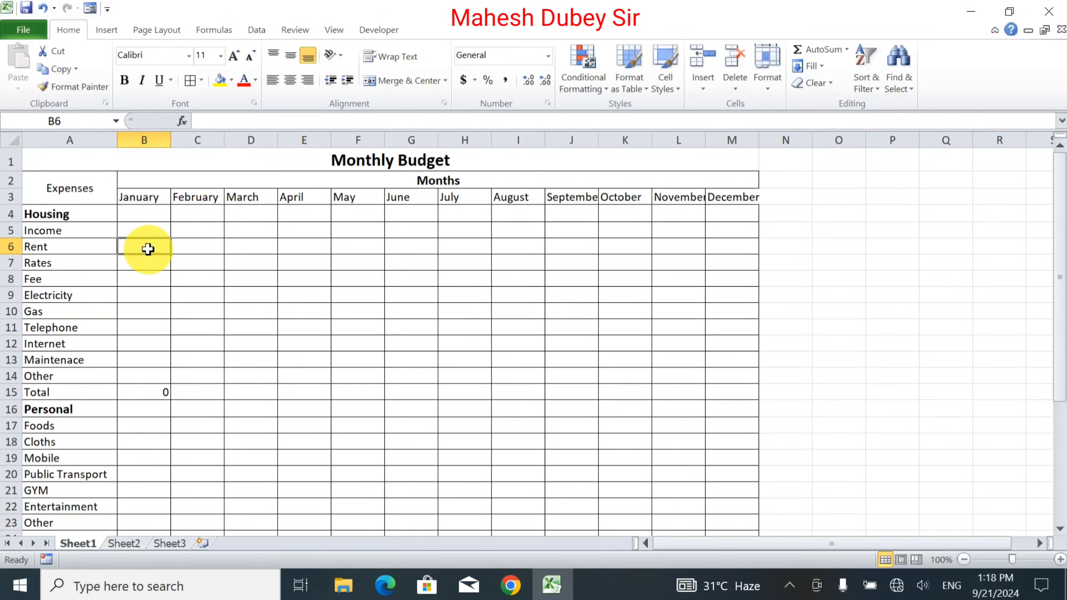
type("5000")
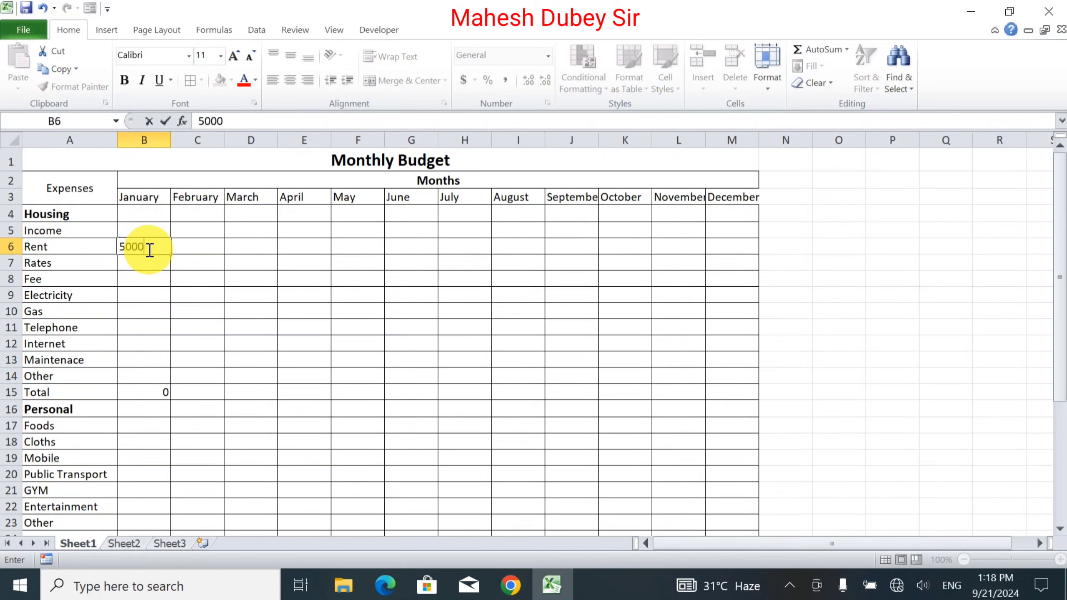
key("Return")
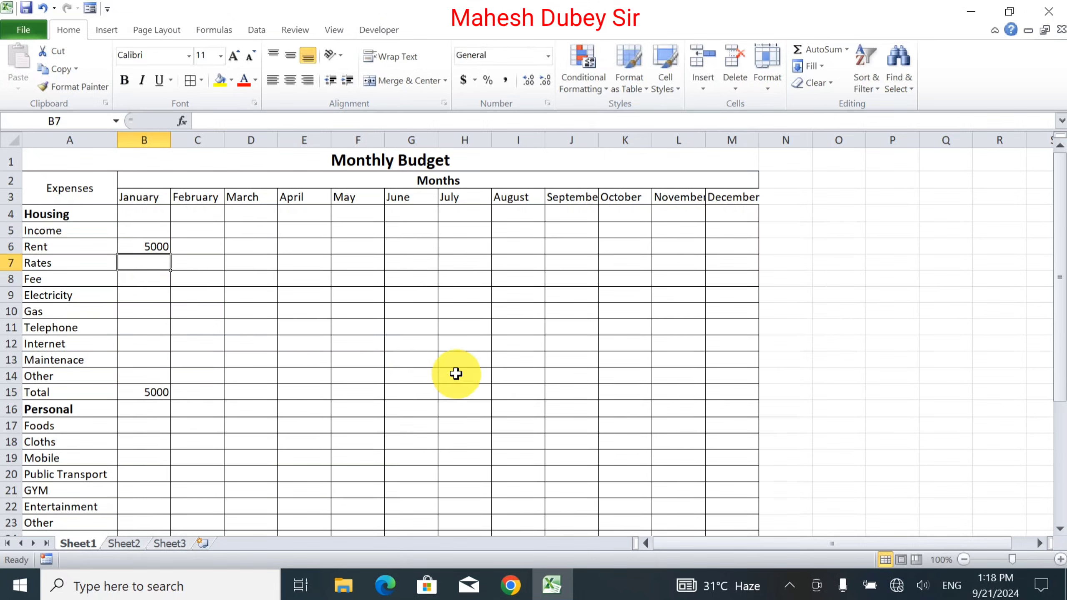
- Autofit the December, November and September columns so that their month names fit inside the cells
left_click(752, 139)
double_click(751, 140)
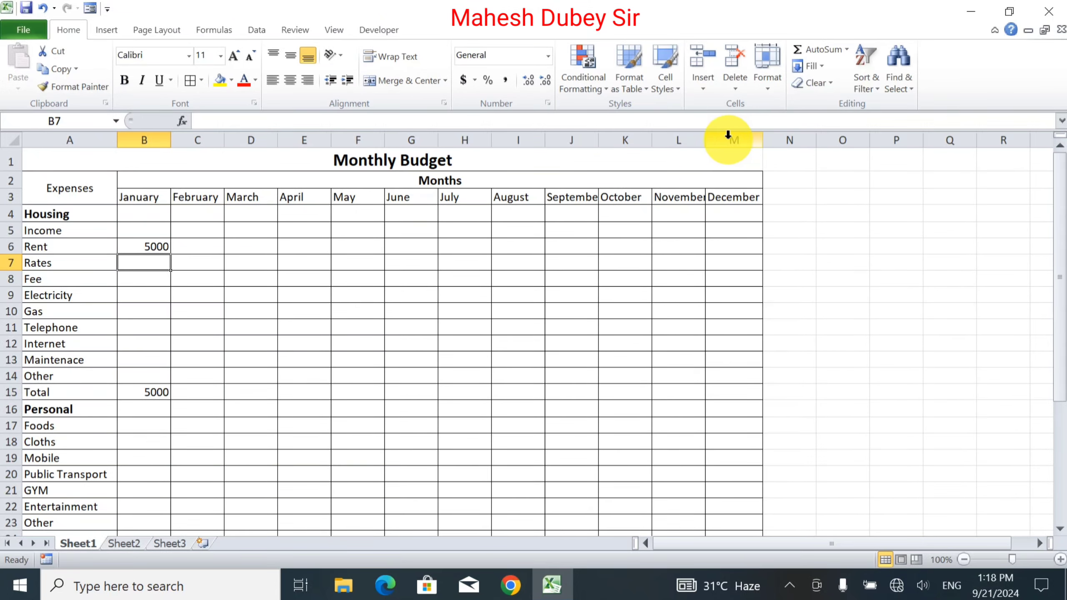
double_click(705, 140)
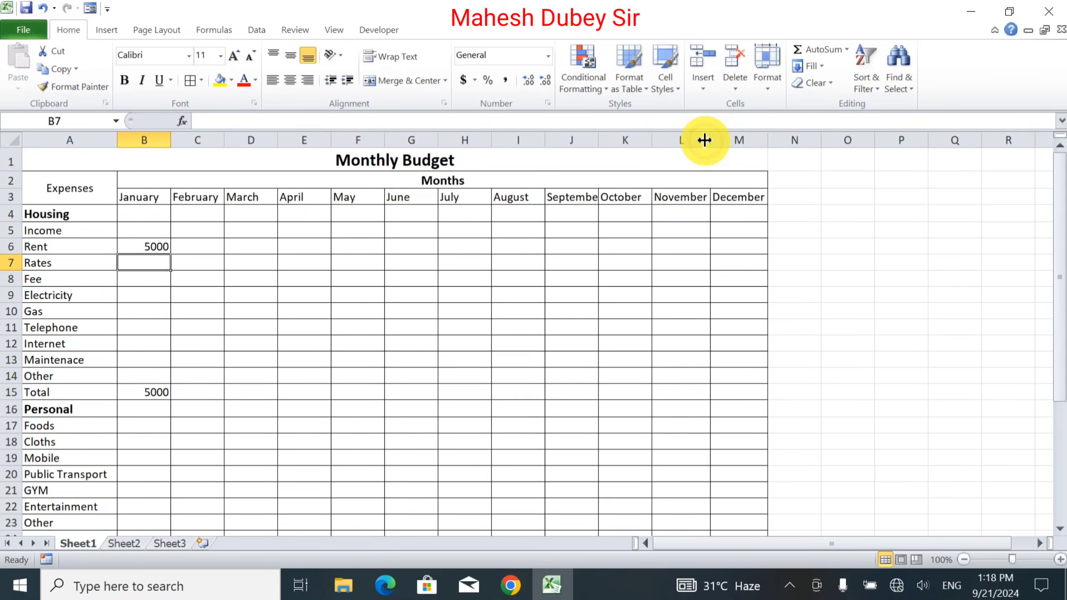
double_click(598, 140)
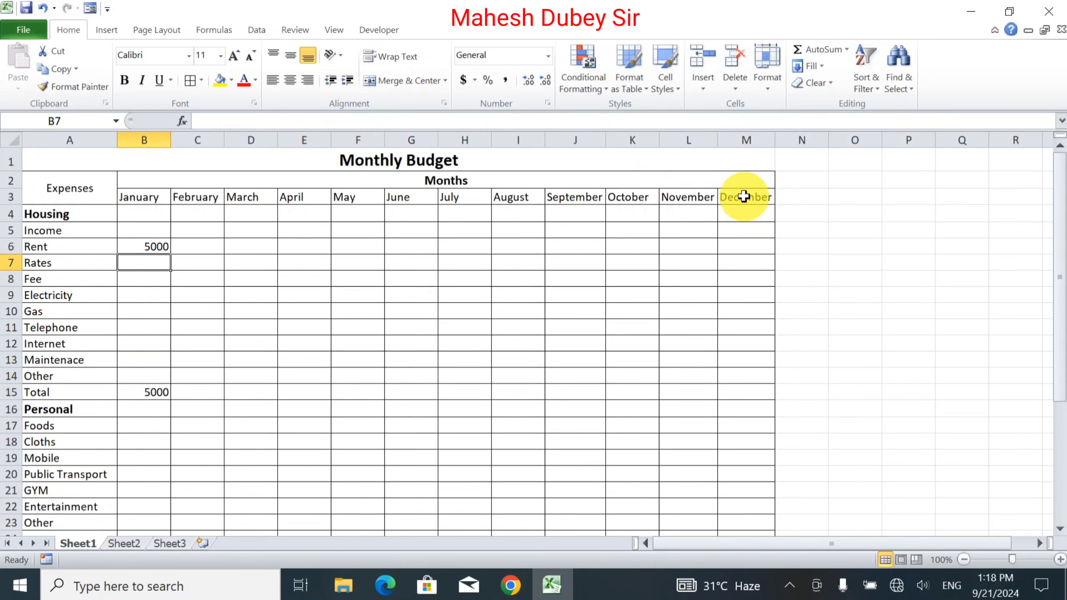
- Center the header rows A2:M3 horizontally and middle-align them vertically
left_click_drag(743, 198, 100, 197)
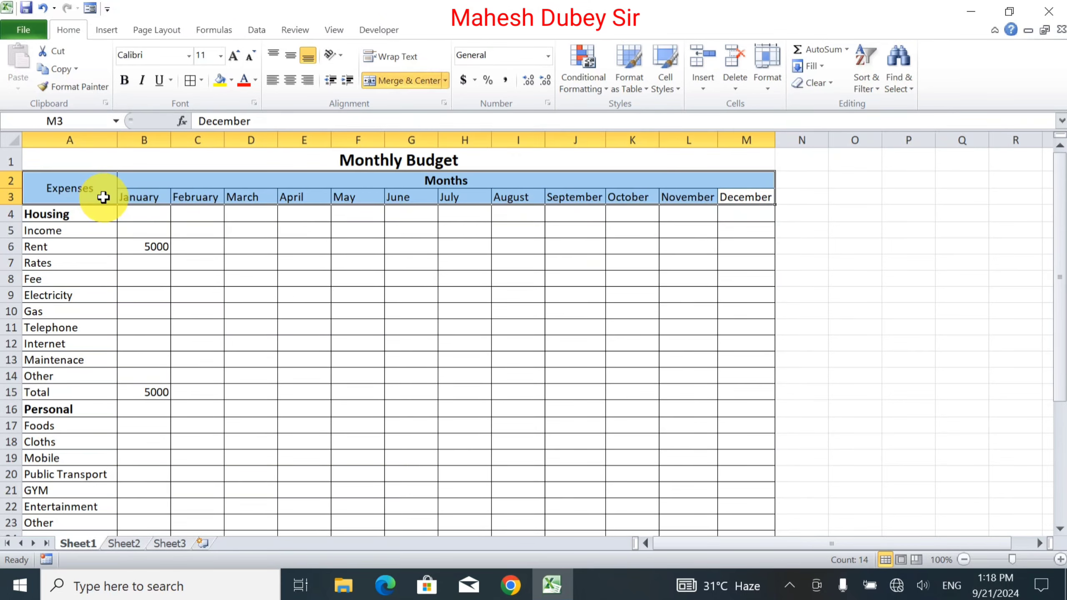
left_click(289, 80)
left_click(288, 56)
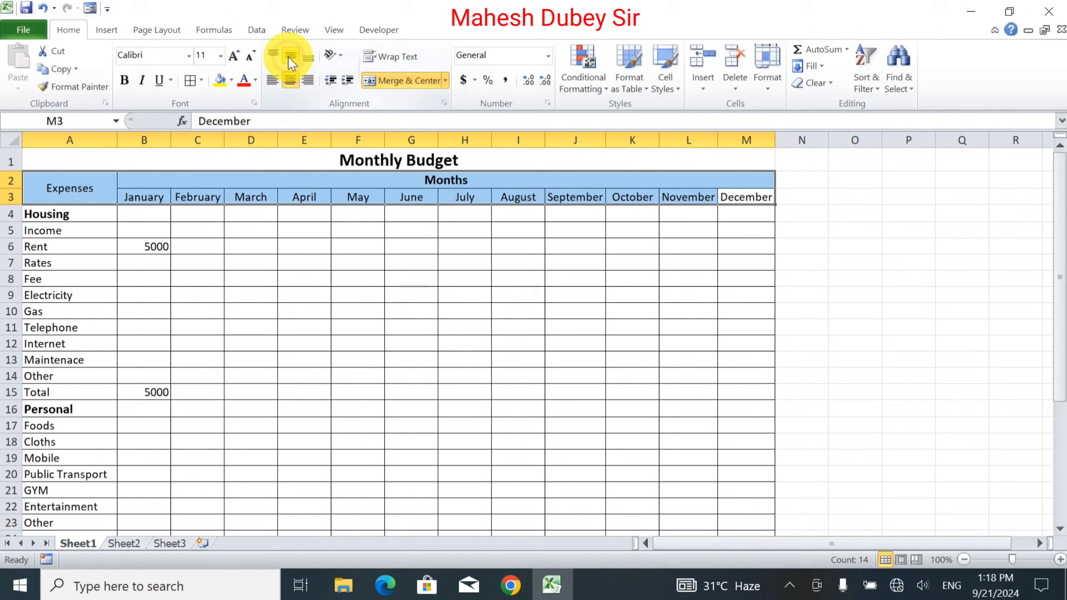
left_click(652, 273)
left_click_drag(1057, 221, 1059, 378)
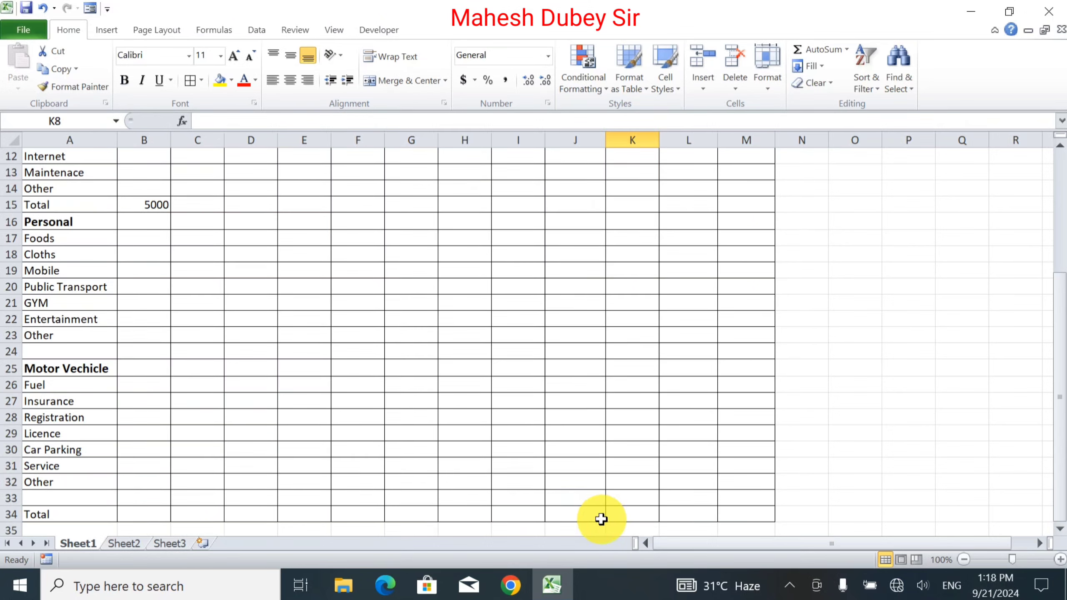
left_click(94, 499)
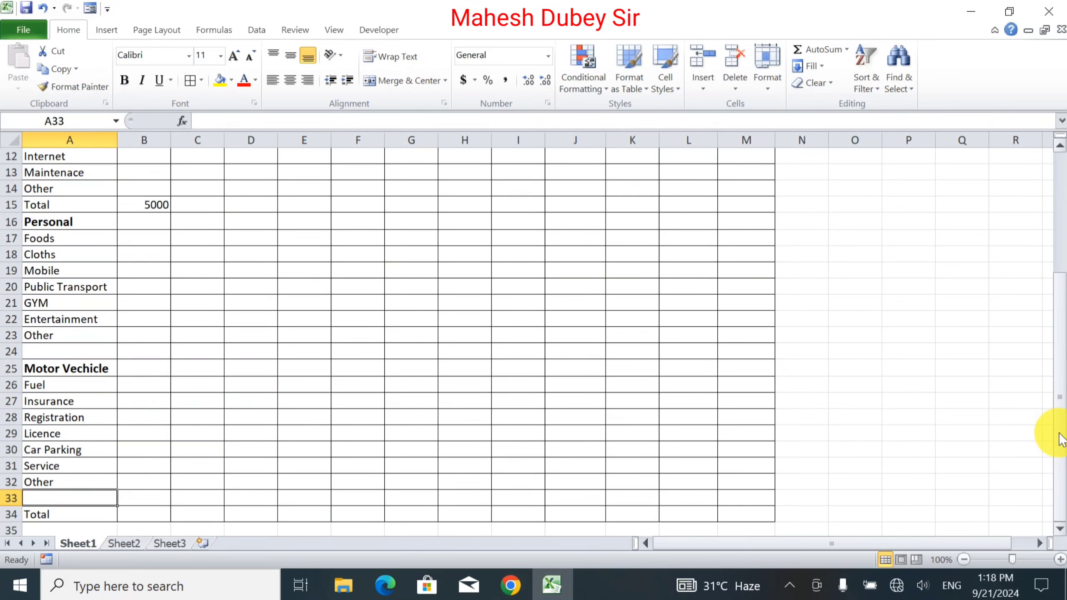
left_click_drag(1062, 440, 1062, 243)
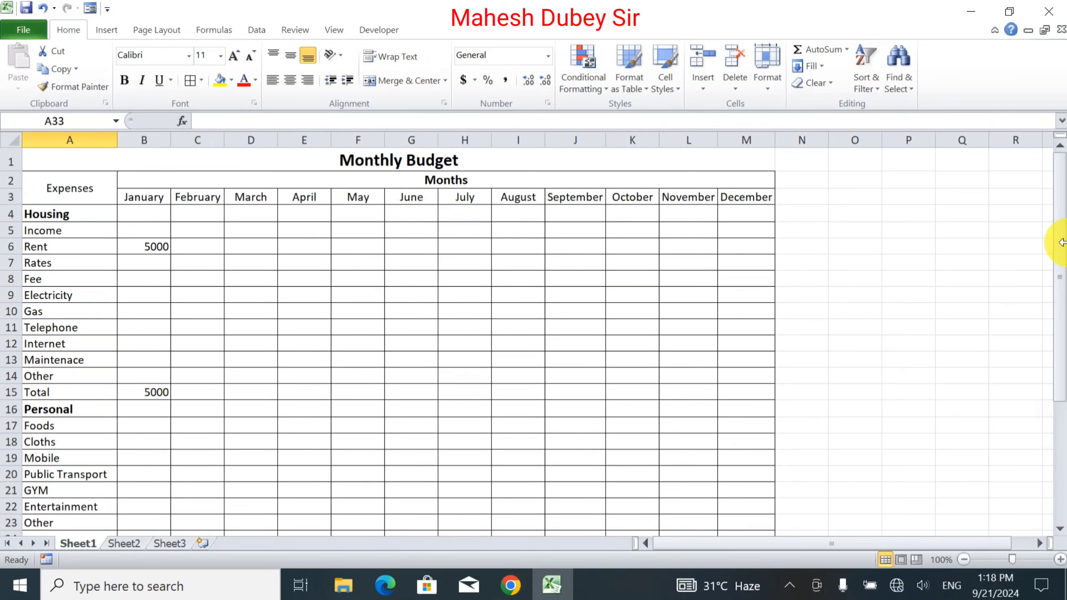